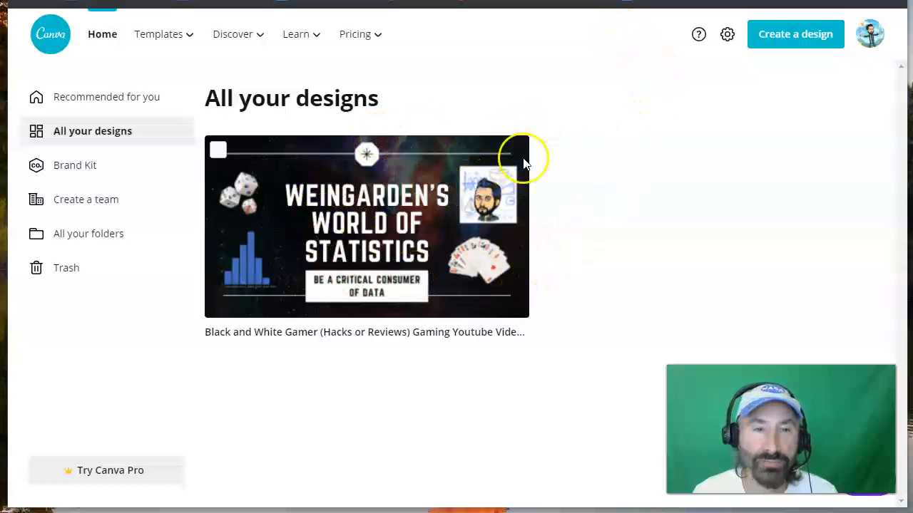
Open the existing statistics intro design, preview its animation, and return to the home page
{"action": "left_click", "coordinate": [347, 221]}
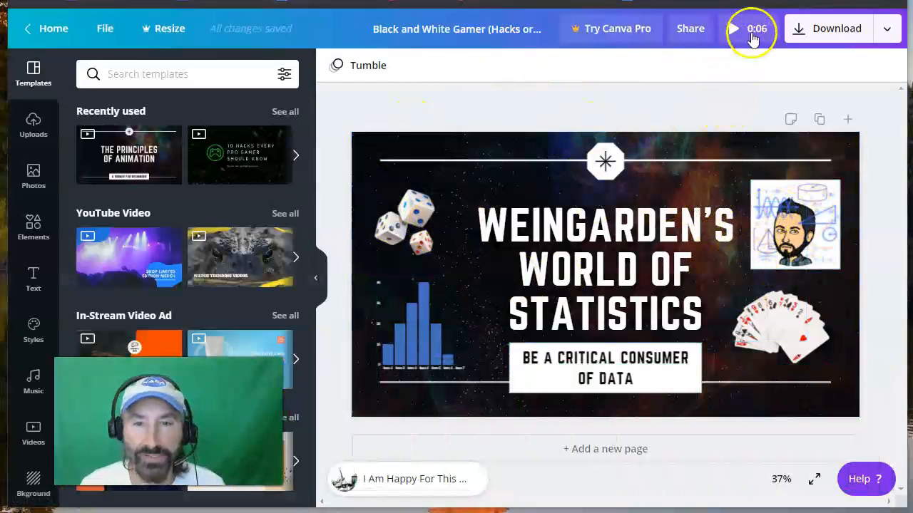
{"action": "left_click", "coordinate": [753, 30]}
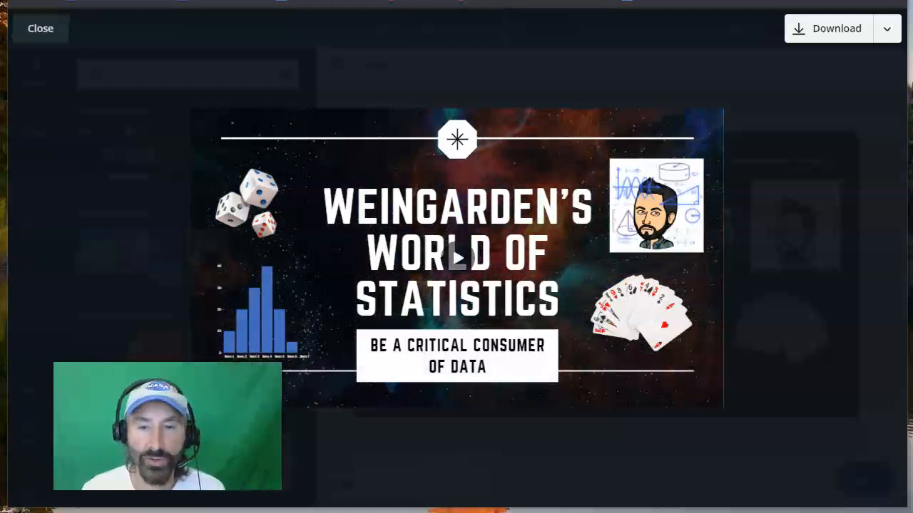
{"action": "left_click", "coordinate": [43, 30]}
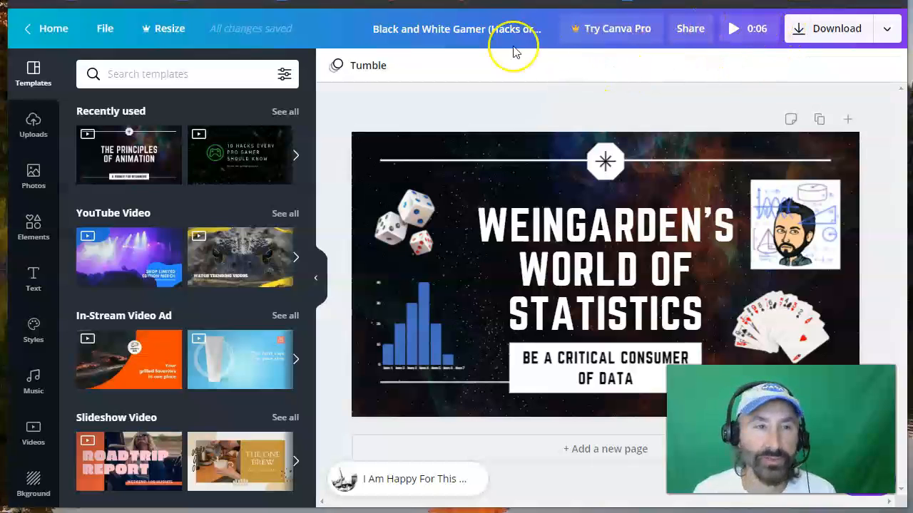
{"action": "left_click", "coordinate": [43, 29]}
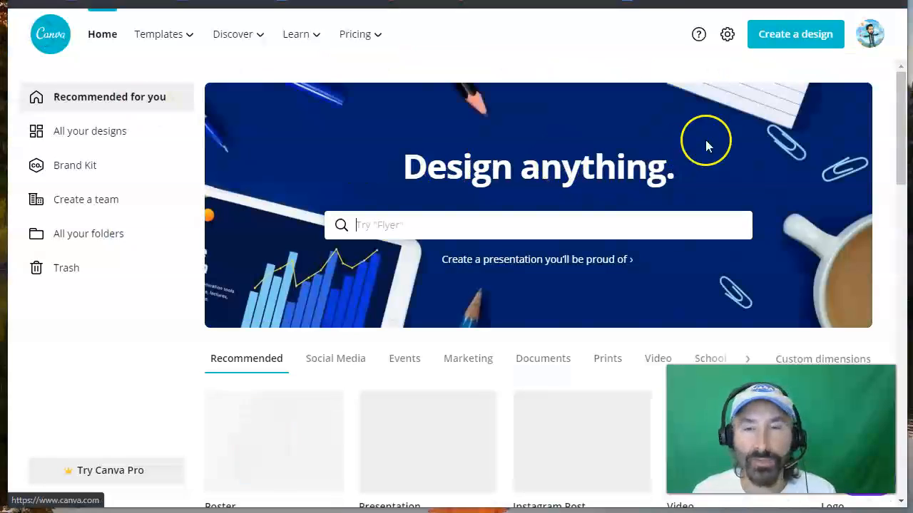
Create a new design of the type YouTube Intro
{"action": "left_click", "coordinate": [807, 41]}
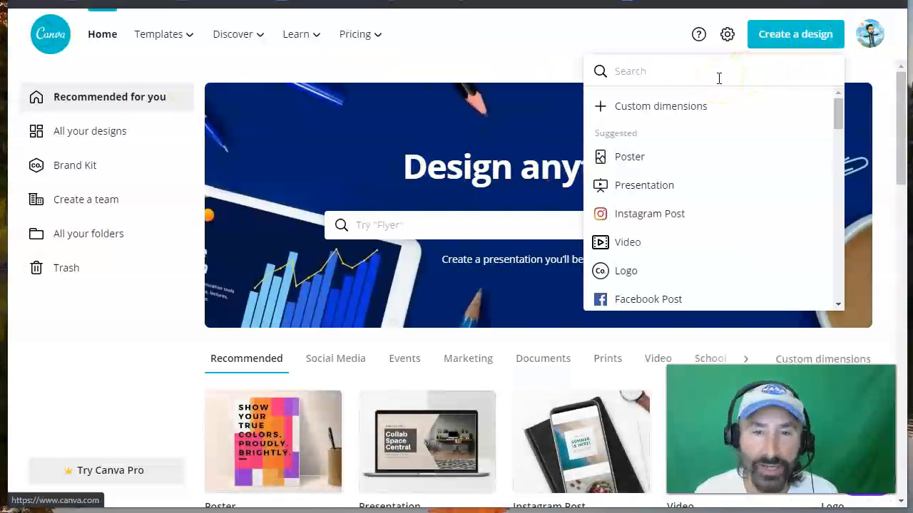
{"action": "type", "text": "youtube intro"}
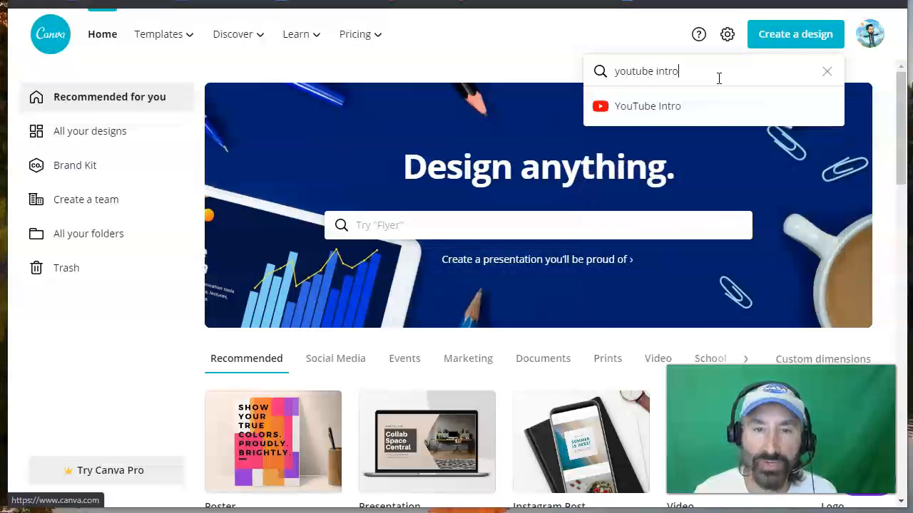
{"action": "left_click", "coordinate": [683, 112]}
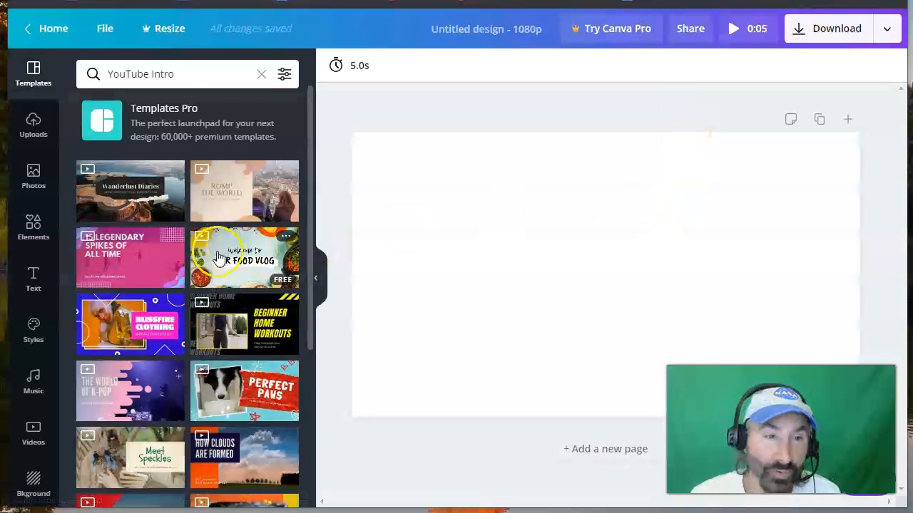
Apply the free "The Principles of Animation" template to the blank page
{"action": "scroll", "coordinate": [210, 261], "scroll_direction": "down", "scroll_amount": 15}
{"action": "scroll", "coordinate": [206, 269], "scroll_direction": "down", "scroll_amount": 5}
{"action": "scroll", "coordinate": [207, 270], "scroll_direction": "up", "scroll_amount": 6}
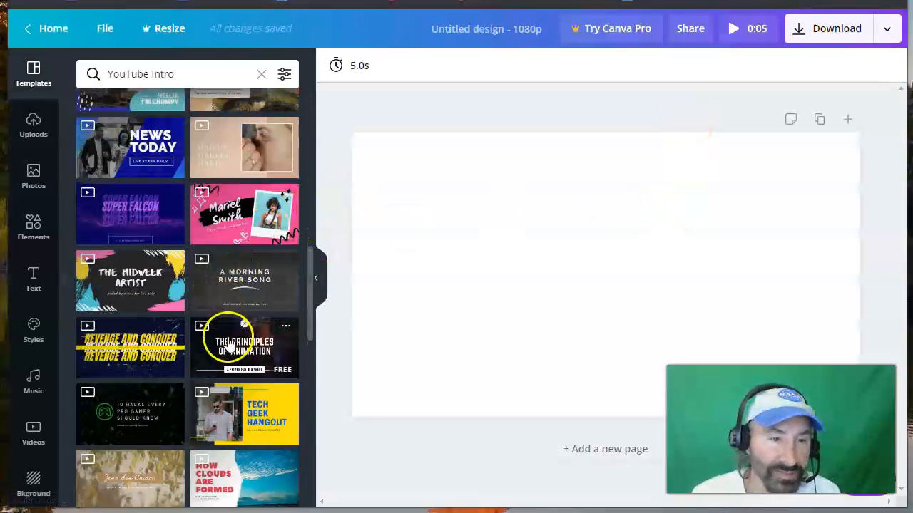
{"action": "left_click", "coordinate": [228, 344]}
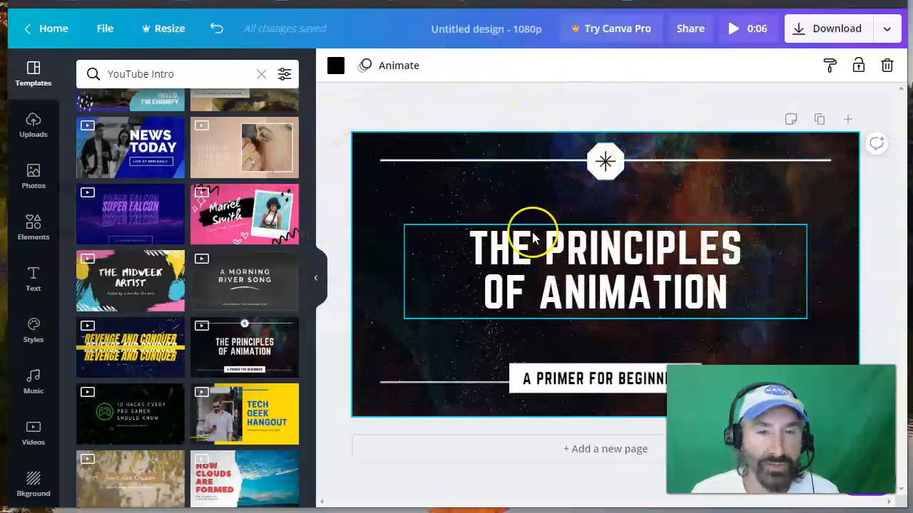
Replace the main title with three centred lines: the channel owner's surname in the possessive, "WORLD OF" and "STATISTICS"
{"action": "left_click", "coordinate": [587, 258]}
{"action": "left_click_drag", "start_coordinate": [748, 280], "coordinate": [448, 242]}
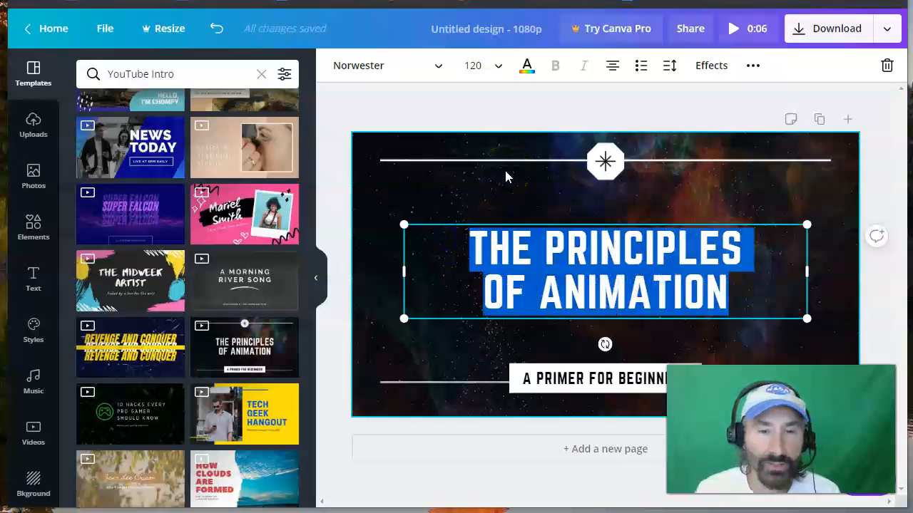
{"action": "type", "text": "WEINGARDE"}
{"action": "type", "text": "N'S"}
{"action": "key", "text": "Return"}
{"action": "type", "text": "WORLD OF"}
{"action": "key", "text": "Return"}
{"action": "type", "text": "STATISTICS"}
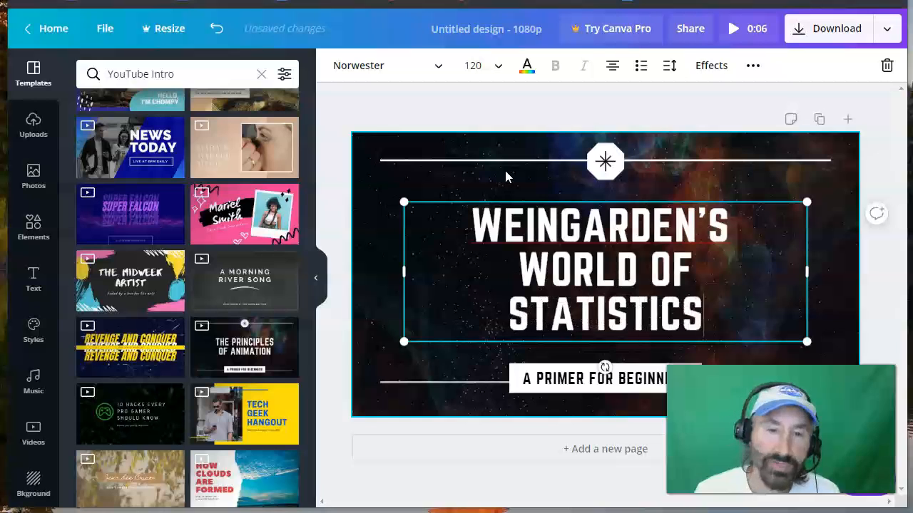
Replace the subtitle in the white box with "BE A CRITICAL CONSUMER OF DATA", breaking the line after "CRITICAL"
{"action": "left_click", "coordinate": [585, 383]}
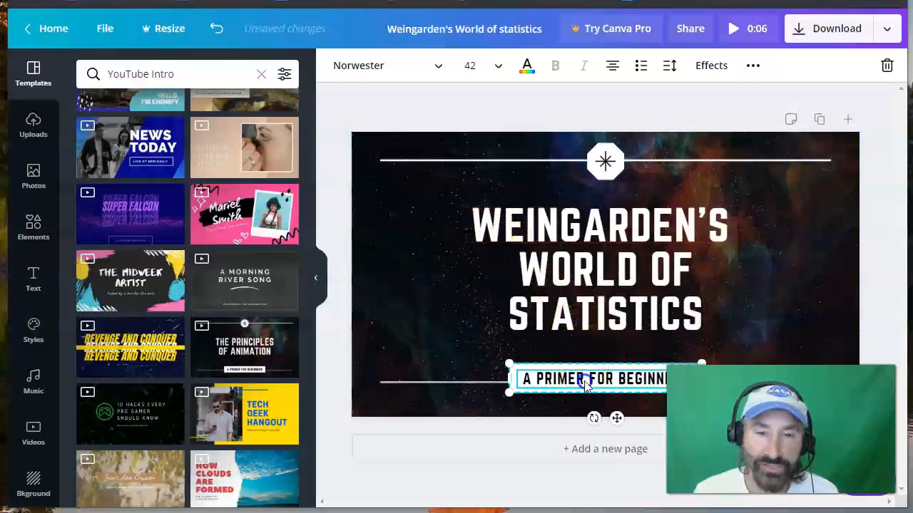
{"action": "left_click", "coordinate": [648, 359]}
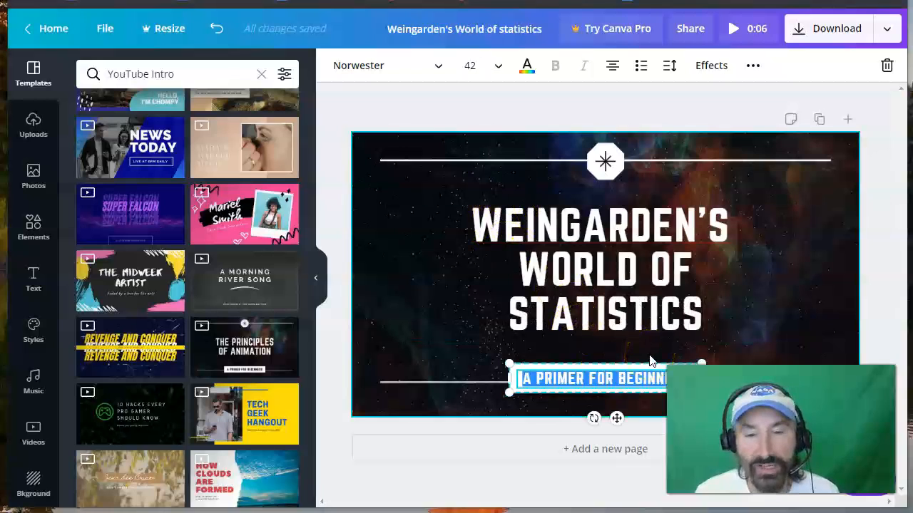
{"action": "type", "text": "BE A CRITI"}
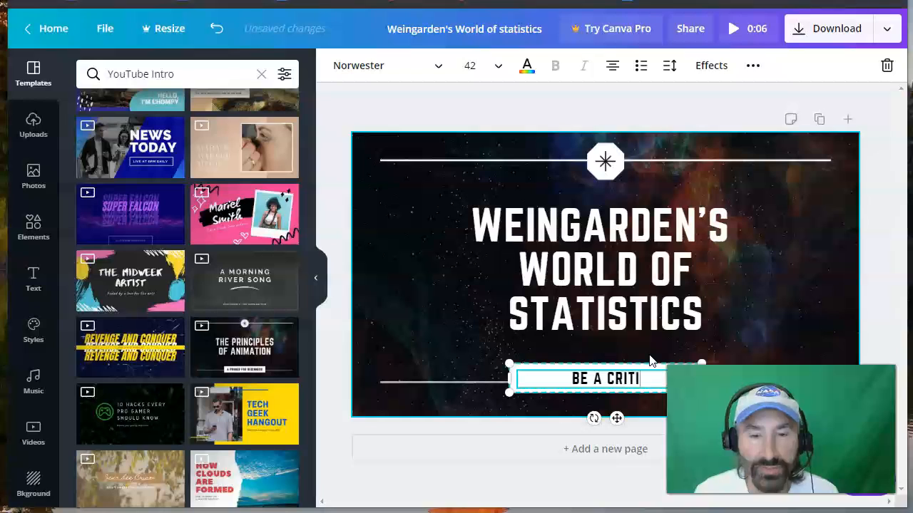
{"action": "type", "text": "CAL CONSUMER"}
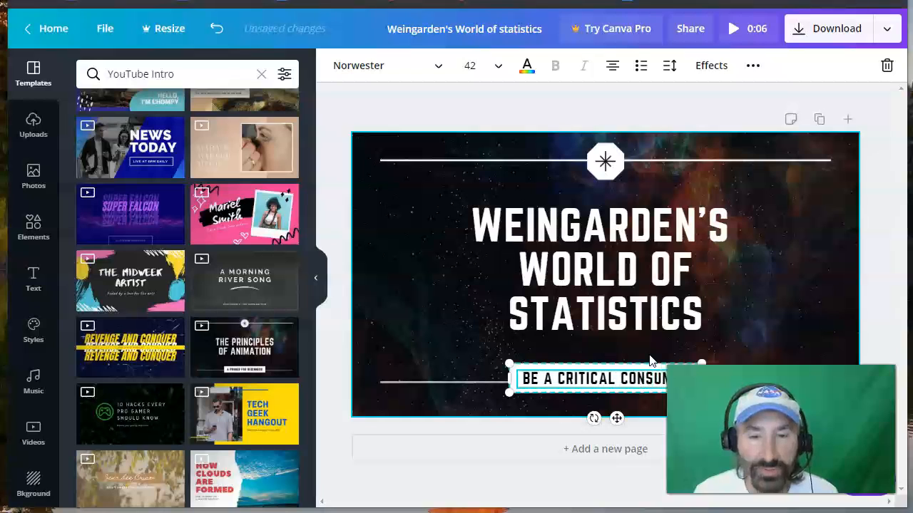
{"action": "key", "text": "Return"}
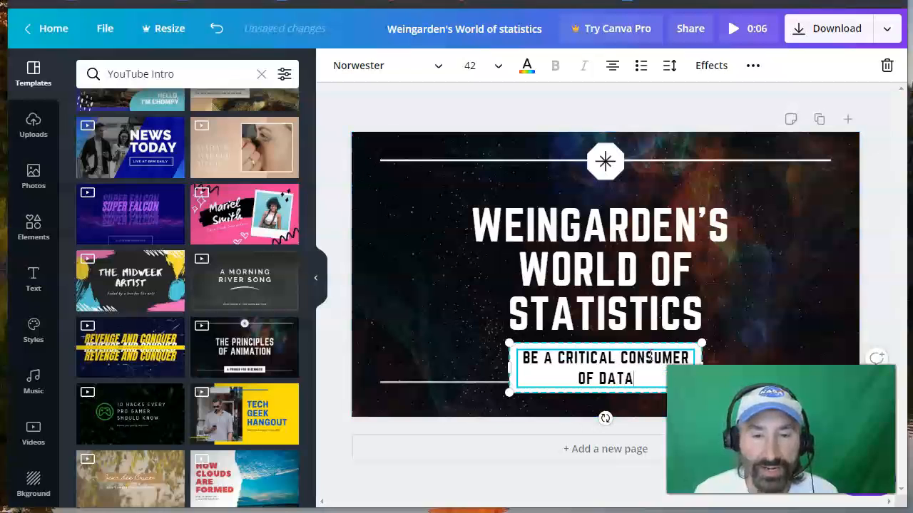
{"action": "key", "text": "Return"}
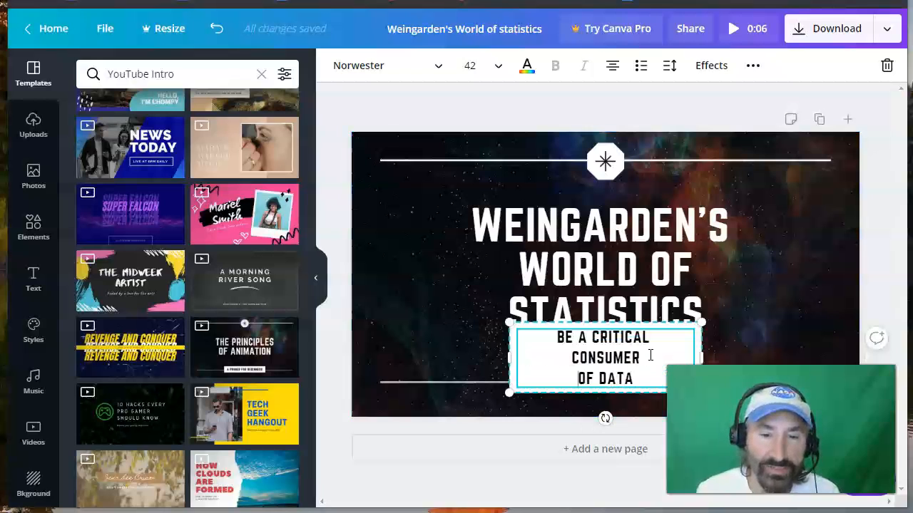
{"action": "key", "text": "BackSpace"}
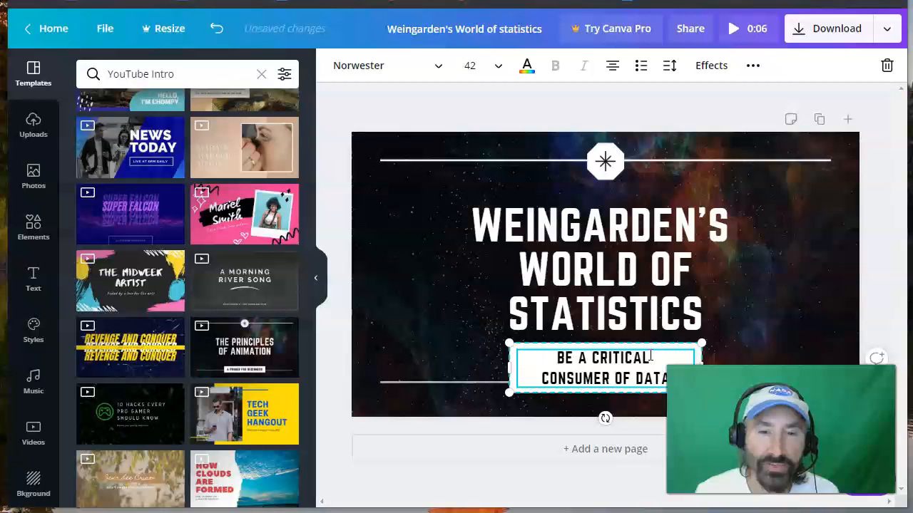
{"action": "left_click", "coordinate": [593, 107]}
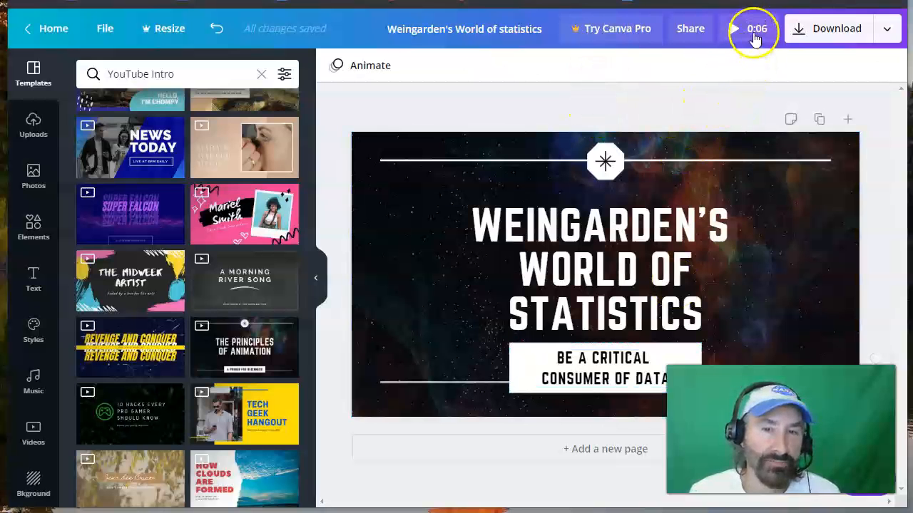
Play a preview of the intro with the new title and subtitle, and return to the editor
{"action": "left_click", "coordinate": [754, 32]}
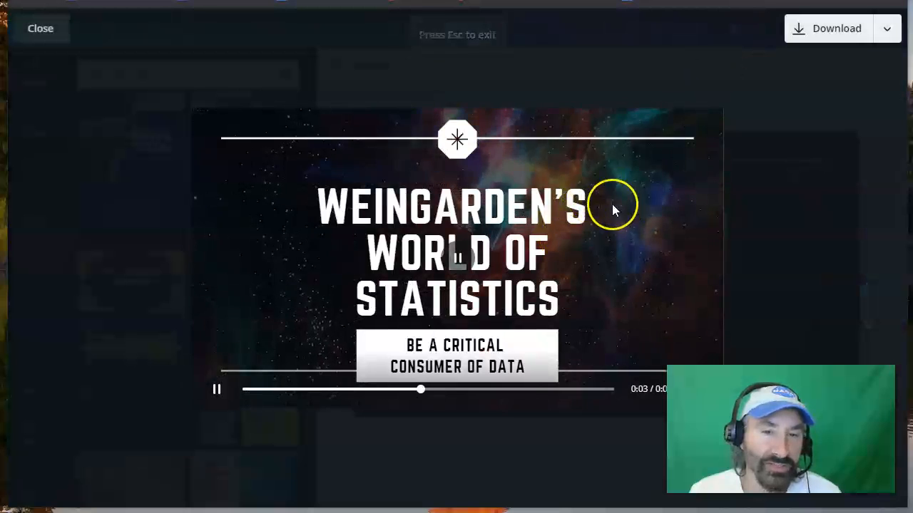
{"action": "left_click", "coordinate": [218, 391]}
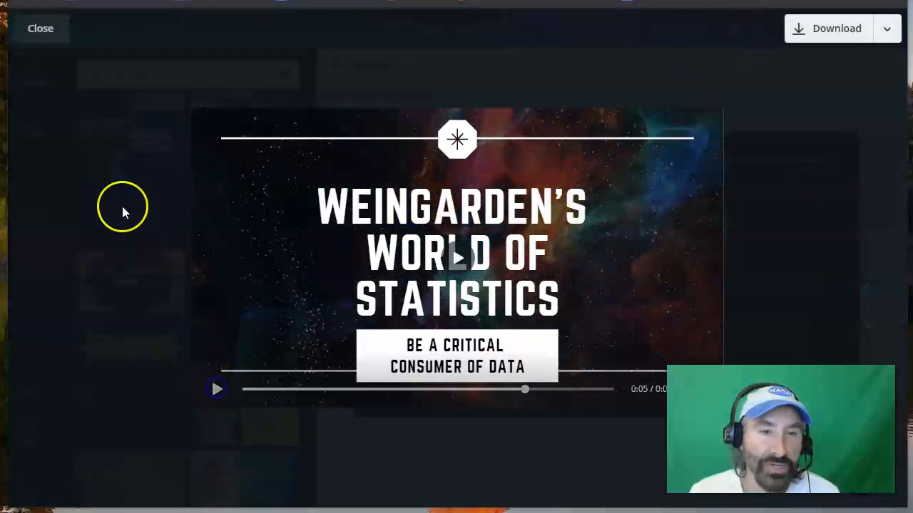
{"action": "left_click", "coordinate": [45, 30]}
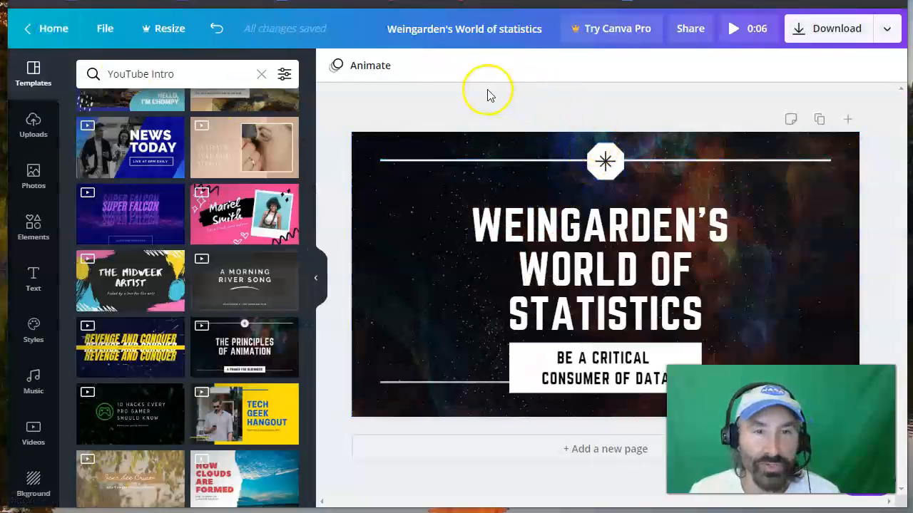
Apply the Tumble animation to the page and preview the result
{"action": "left_click", "coordinate": [370, 67]}
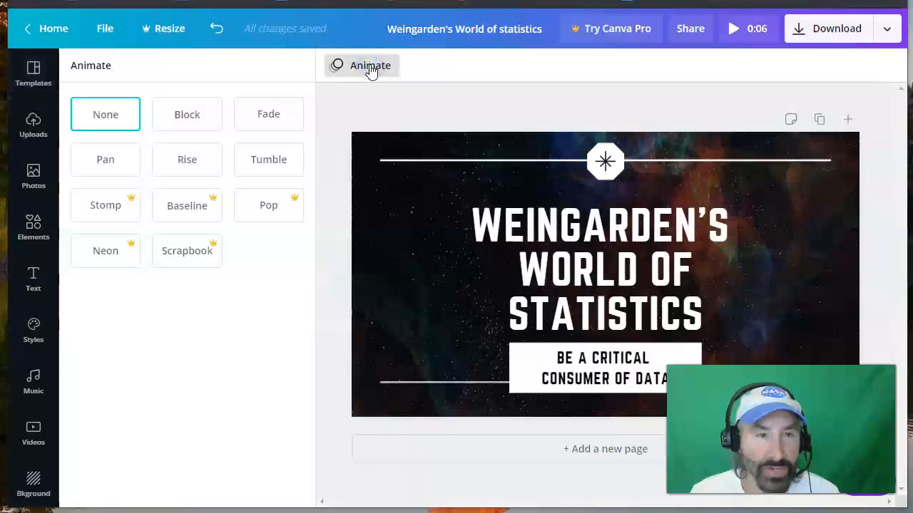
{"action": "left_click", "coordinate": [346, 86]}
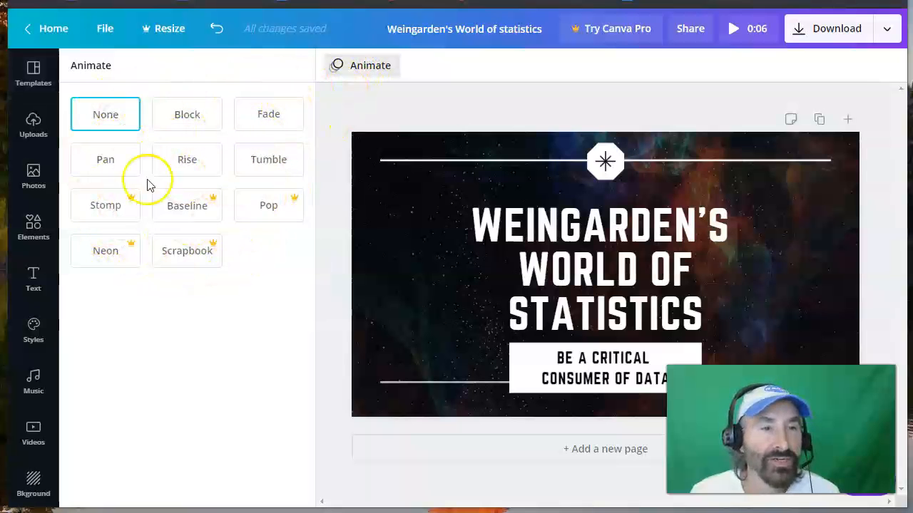
{"action": "left_click", "coordinate": [262, 168]}
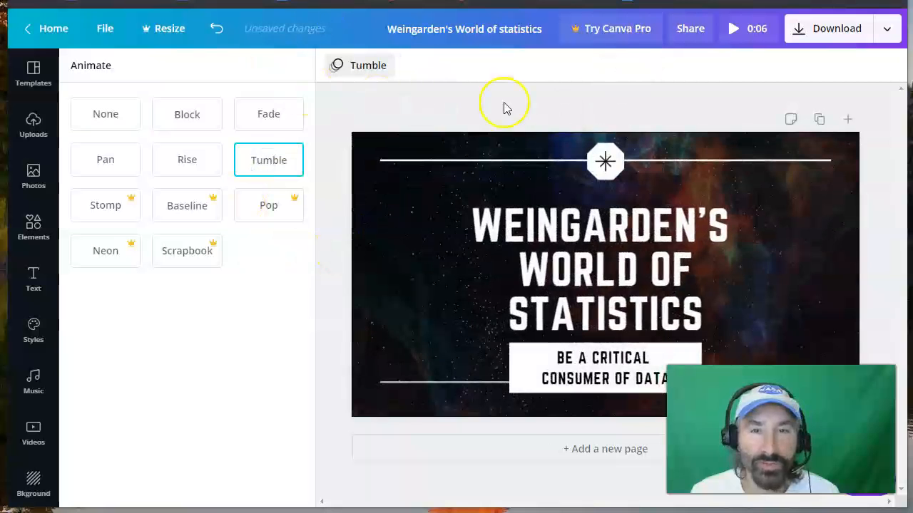
{"action": "left_click", "coordinate": [753, 31]}
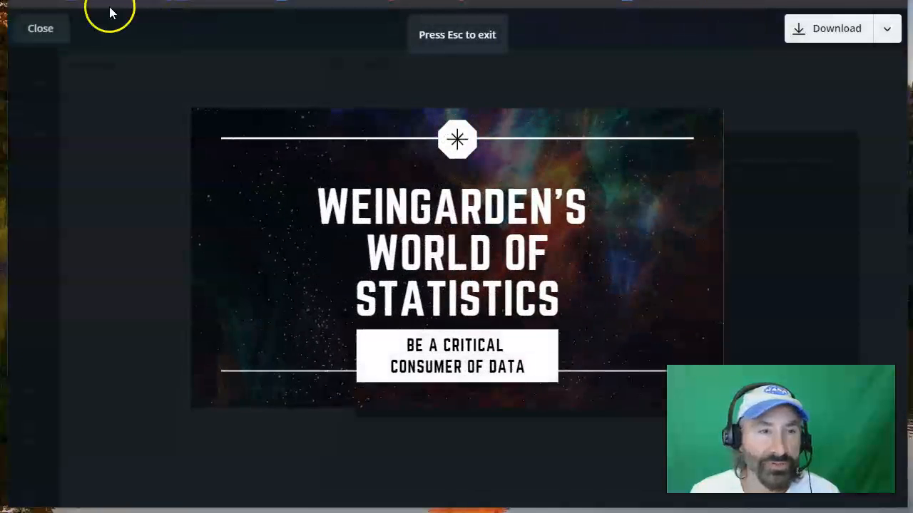
{"action": "left_click", "coordinate": [40, 27]}
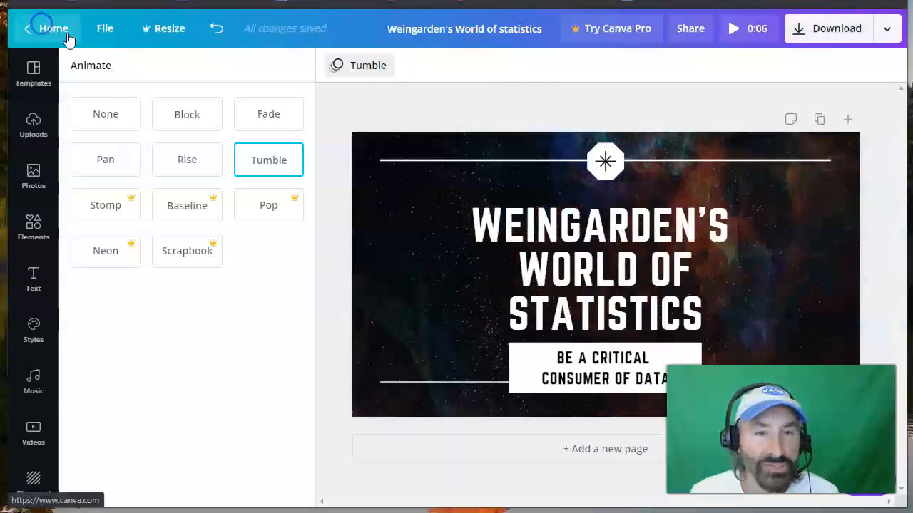
{"action": "left_click", "coordinate": [513, 87]}
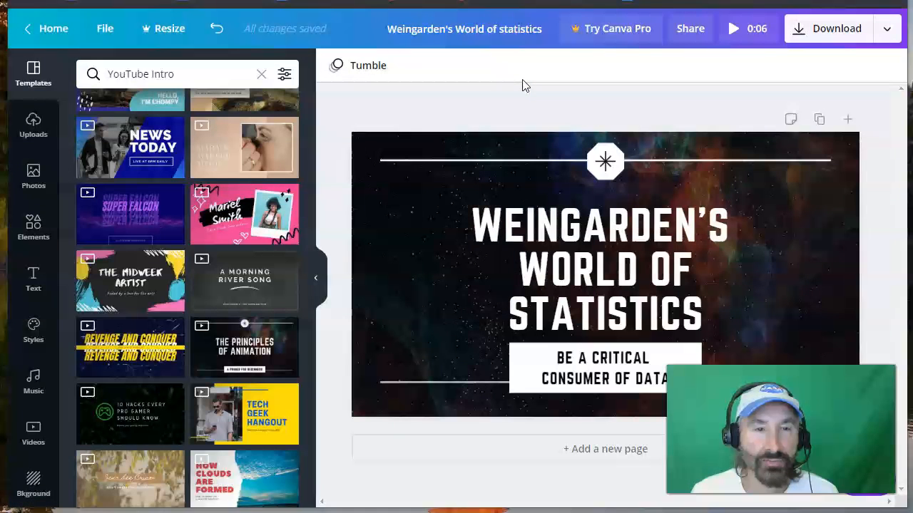
Add the blue, green and yellow pie chart from the recently used elements, placing it beside the lower part of the title
{"action": "left_click", "coordinate": [27, 232]}
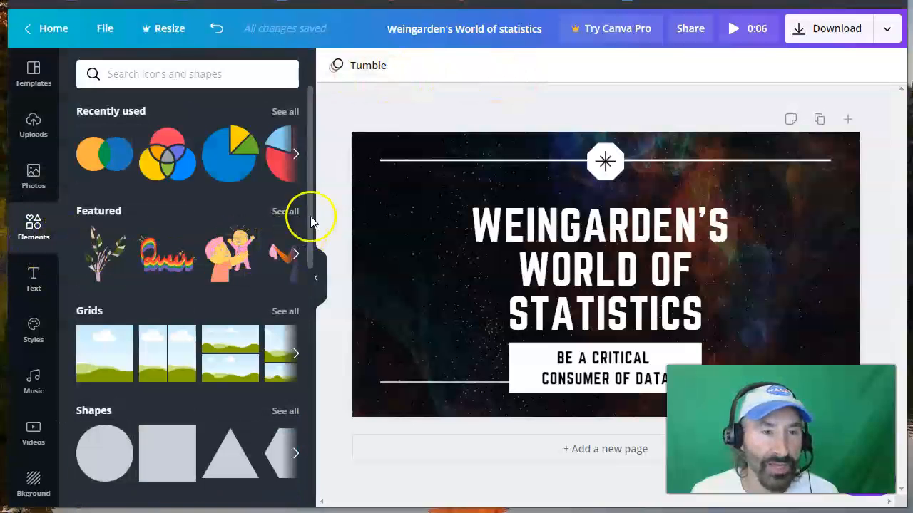
{"action": "scroll", "coordinate": [209, 194], "scroll_direction": "down", "scroll_amount": 2}
{"action": "scroll", "coordinate": [218, 194], "scroll_direction": "up", "scroll_amount": 2}
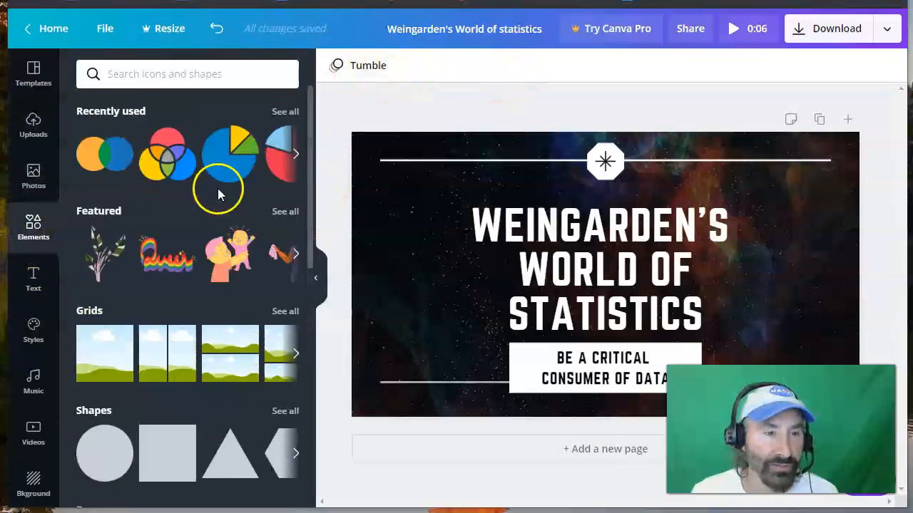
{"action": "left_click", "coordinate": [285, 112]}
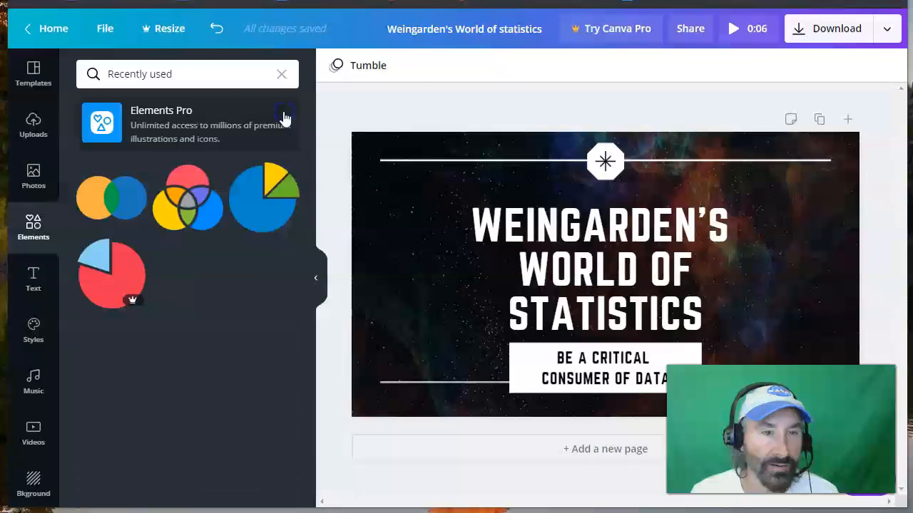
{"action": "left_click_drag", "start_coordinate": [255, 206], "coordinate": [744, 323]}
{"action": "left_click_drag", "start_coordinate": [720, 279], "coordinate": [778, 326]}
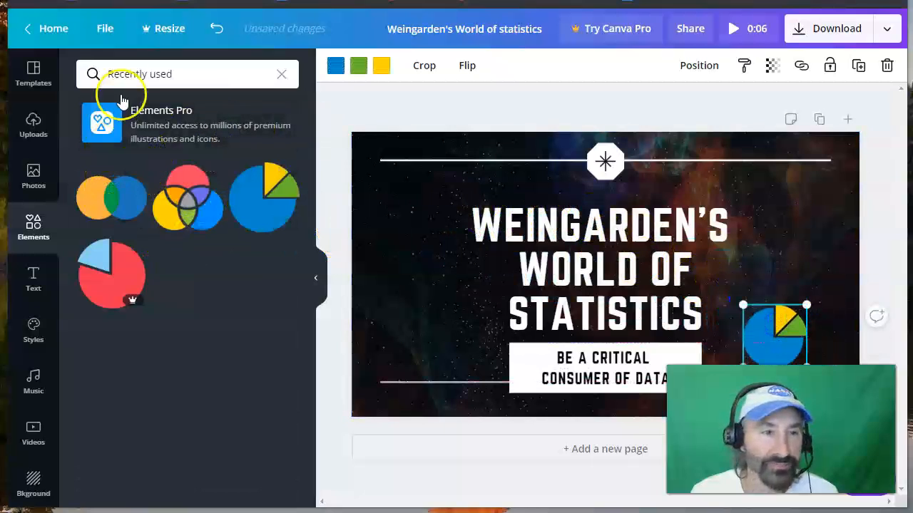
Add the plain blue bar chart from the Charts elements, shrink it and place it to the left of the title's lower lines
{"action": "left_click", "coordinate": [29, 228]}
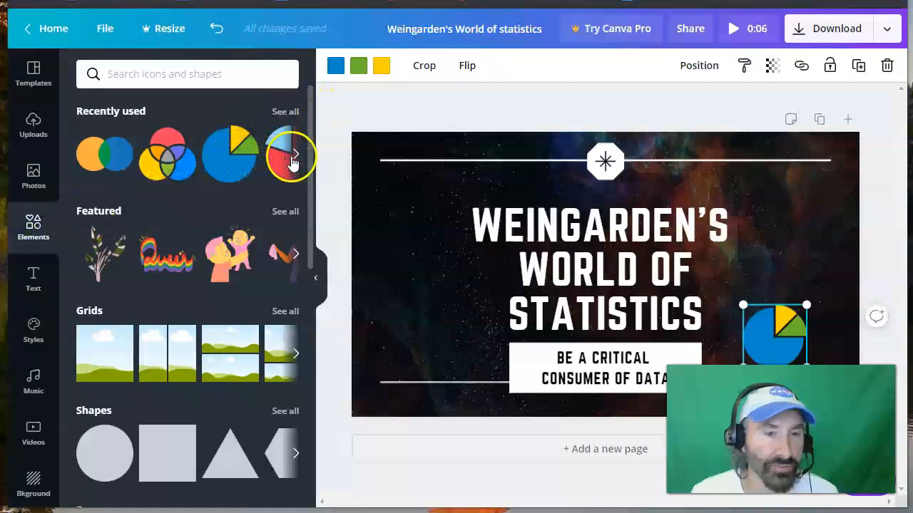
{"action": "scroll", "coordinate": [173, 171], "scroll_direction": "down", "scroll_amount": 8}
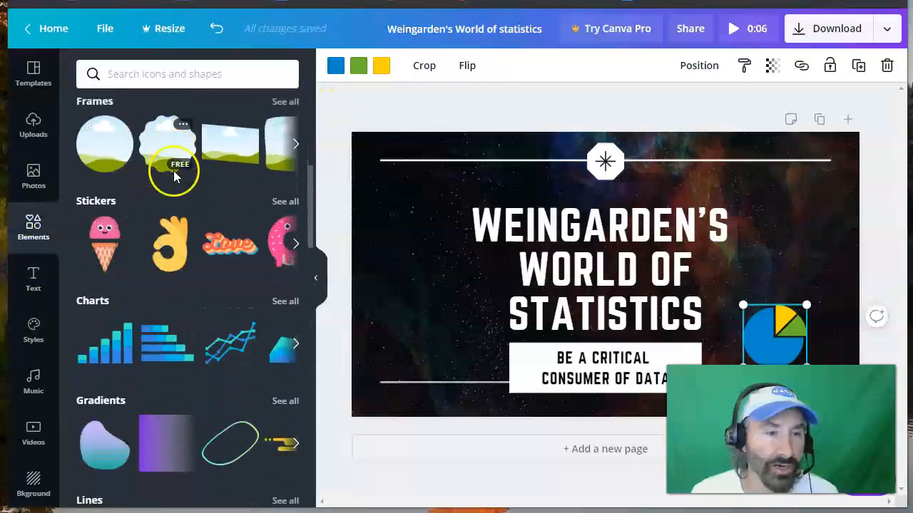
{"action": "left_click", "coordinate": [283, 118]}
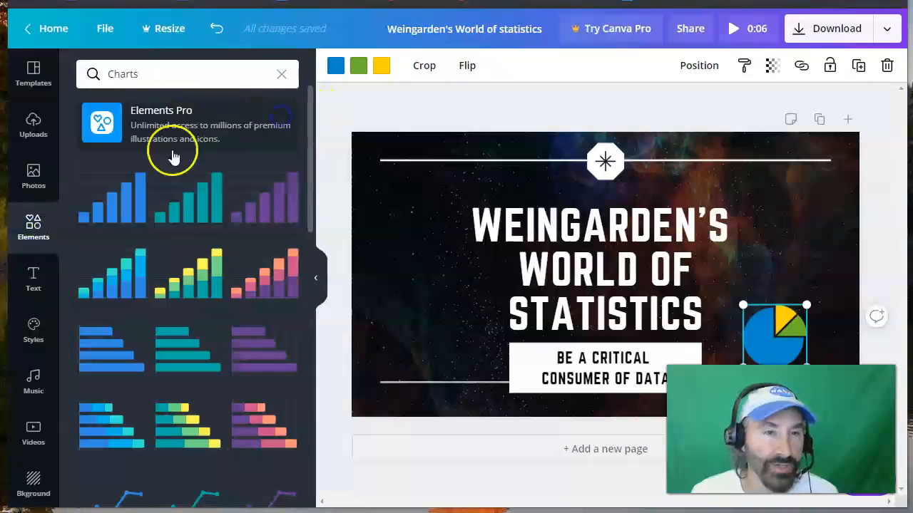
{"action": "scroll", "coordinate": [182, 179], "scroll_direction": "down", "scroll_amount": 5}
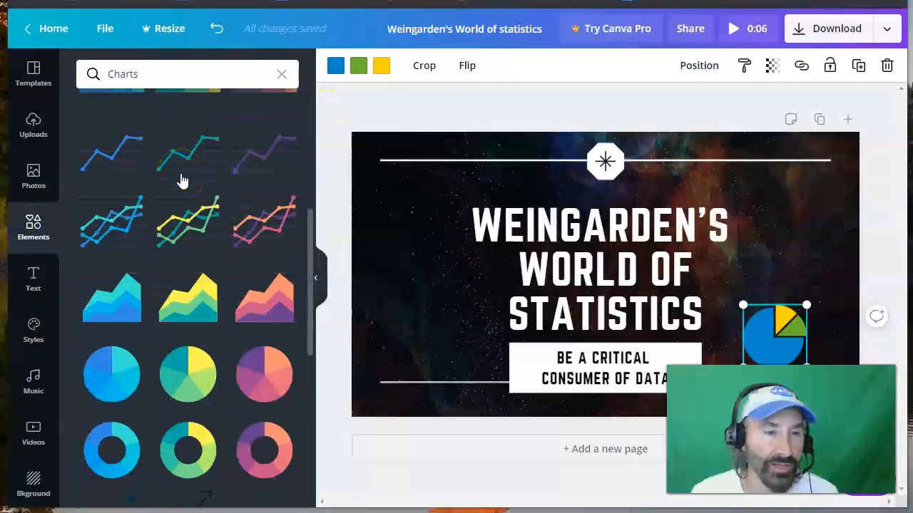
{"action": "scroll", "coordinate": [181, 179], "scroll_direction": "up", "scroll_amount": 3}
{"action": "scroll", "coordinate": [119, 180], "scroll_direction": "up", "scroll_amount": 2}
{"action": "left_click_drag", "start_coordinate": [131, 198], "coordinate": [430, 306]}
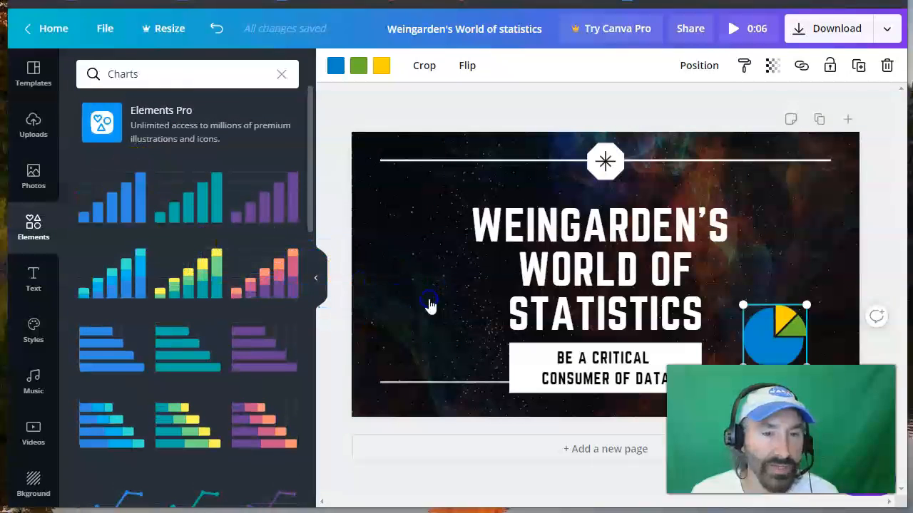
{"action": "left_click_drag", "start_coordinate": [484, 167], "coordinate": [593, 274]}
{"action": "left_click_drag", "start_coordinate": [654, 314], "coordinate": [440, 274]}
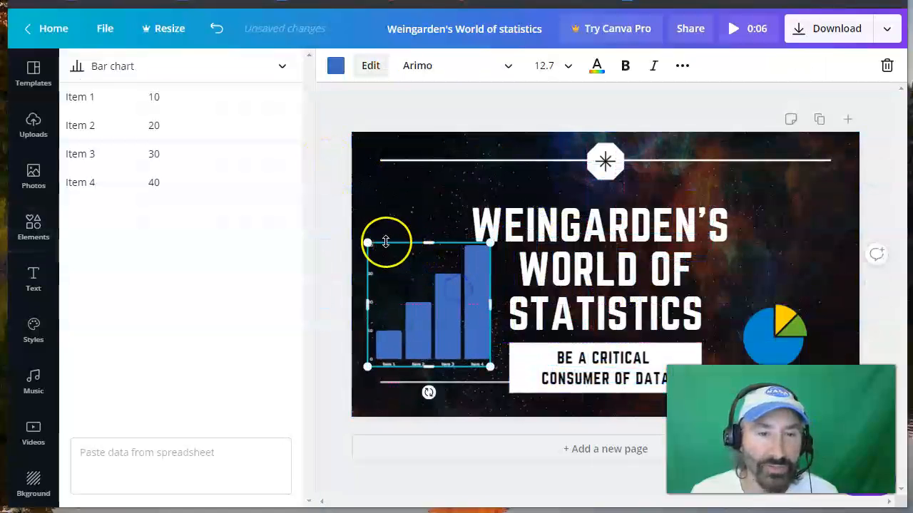
{"action": "left_click_drag", "start_coordinate": [369, 243], "coordinate": [386, 262]}
{"action": "left_click_drag", "start_coordinate": [458, 312], "coordinate": [431, 300]}
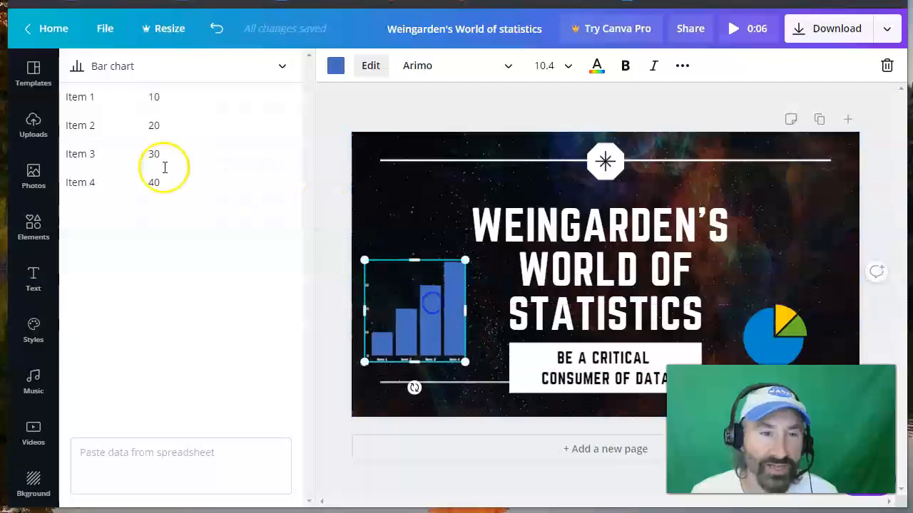
Extend the bar chart's data with Item 5 set to 20 and Item 6 set to 5
{"action": "left_click", "coordinate": [91, 207]}
{"action": "left_click", "coordinate": [202, 218]}
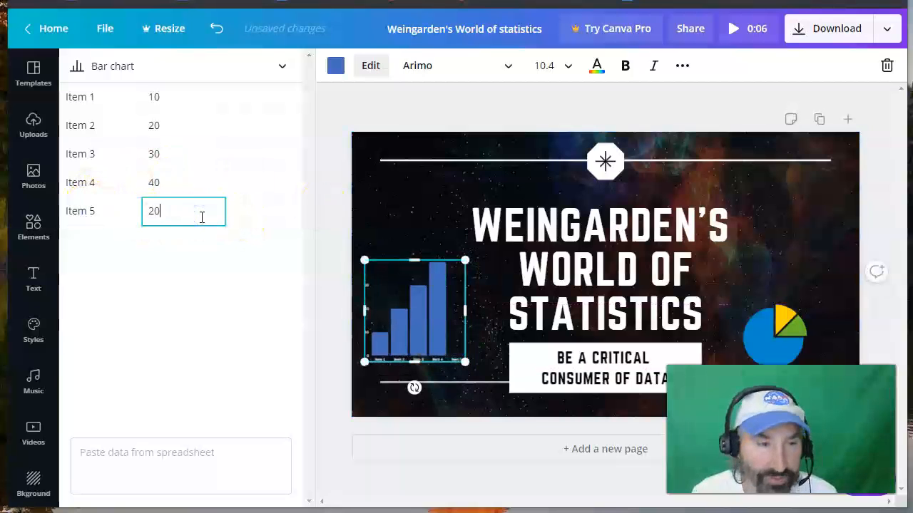
{"action": "key", "text": "Return"}
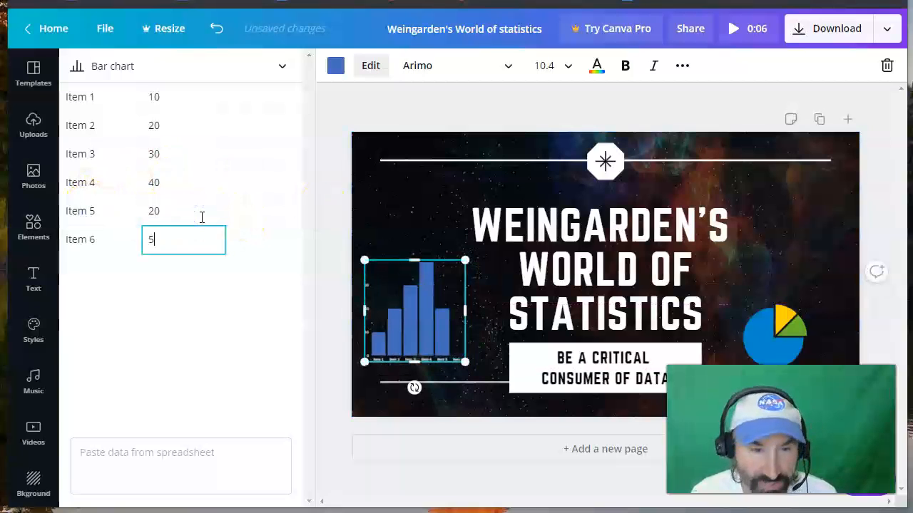
{"action": "key", "text": "Return"}
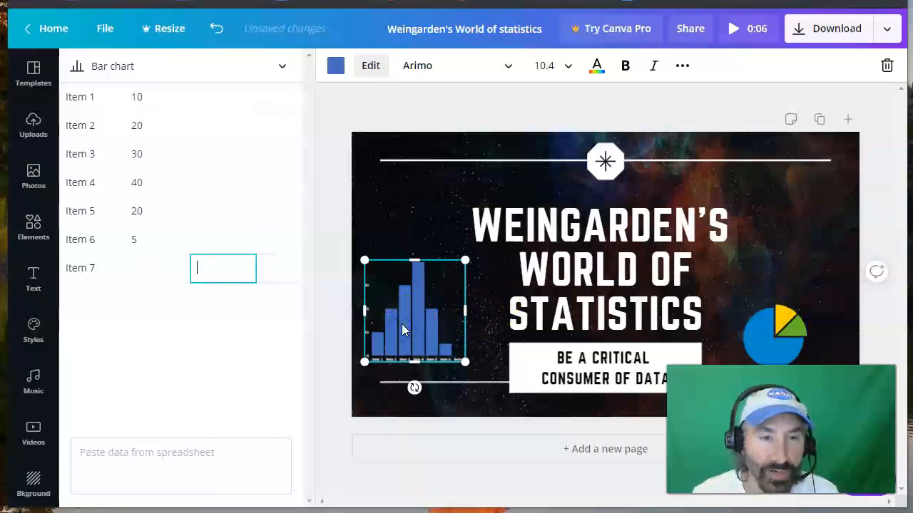
Clear the unused Item 7 label from the bar chart's data and close the data editor
{"action": "left_click", "coordinate": [160, 275]}
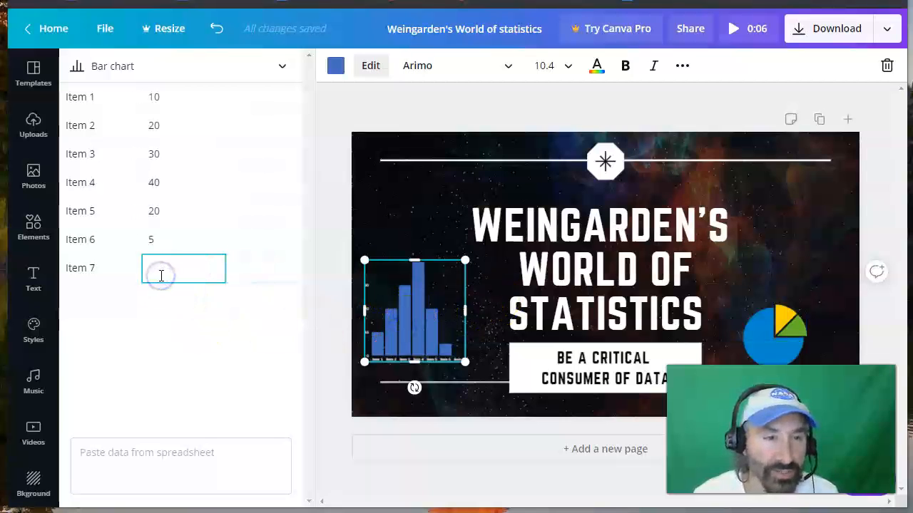
{"action": "double_click", "coordinate": [76, 263]}
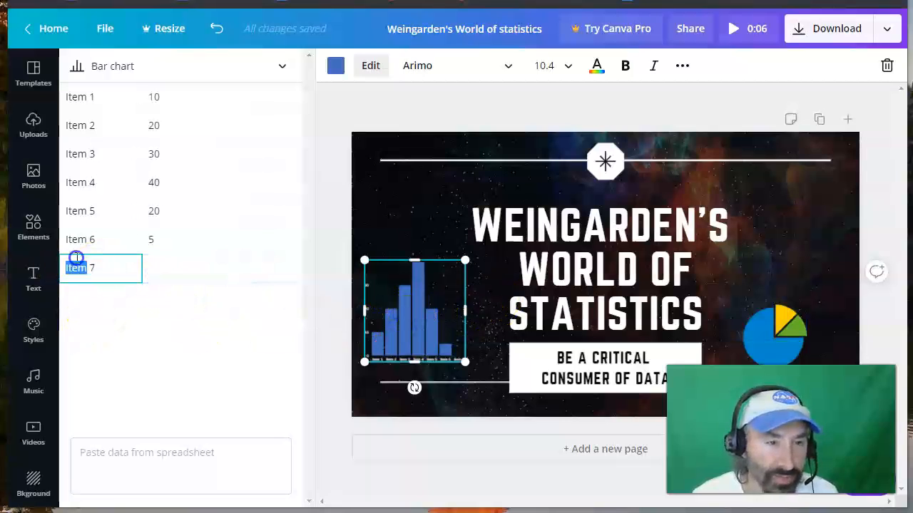
{"action": "left_click", "coordinate": [86, 263]}
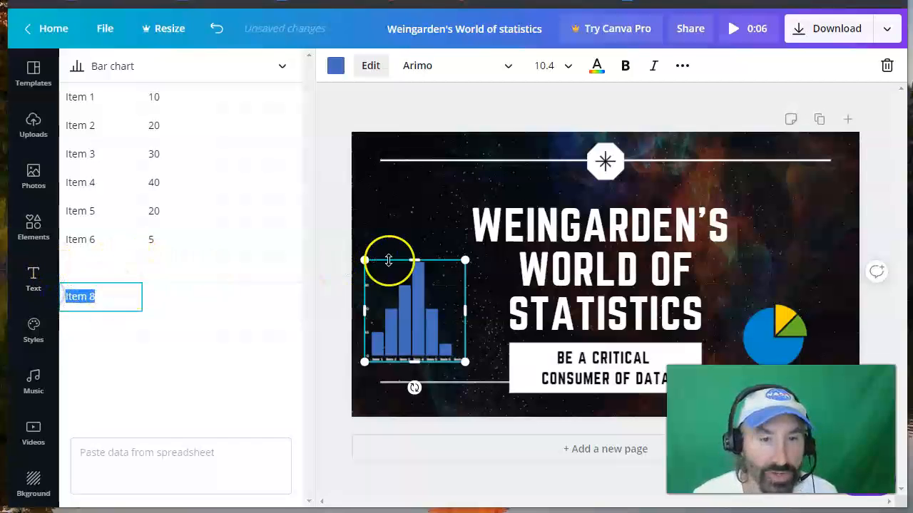
{"action": "left_click", "coordinate": [329, 222]}
Nudge the bar chart slightly to the right, away from the page edge, and deselect it
{"action": "left_click", "coordinate": [393, 289]}
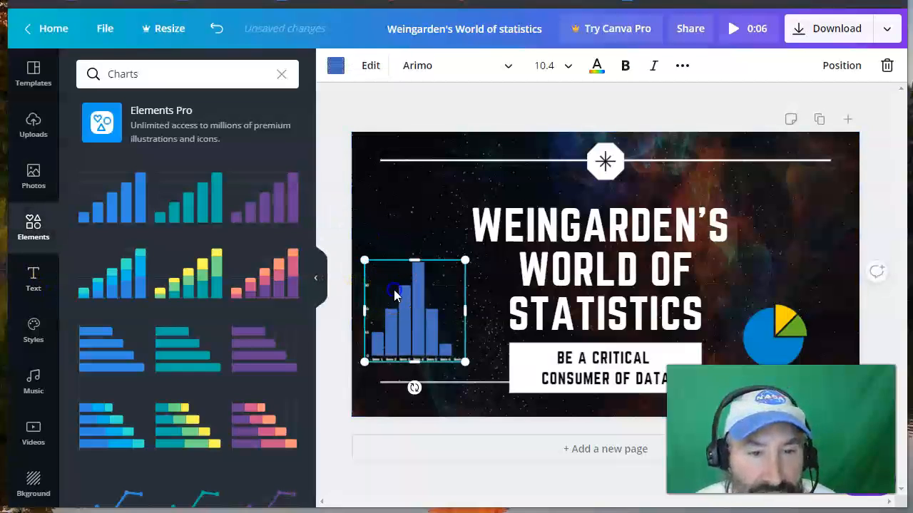
{"action": "key", "text": "Right"}
{"action": "key", "text": "Right"}
{"action": "key", "text": "Right"}
{"action": "key", "text": "Right"}
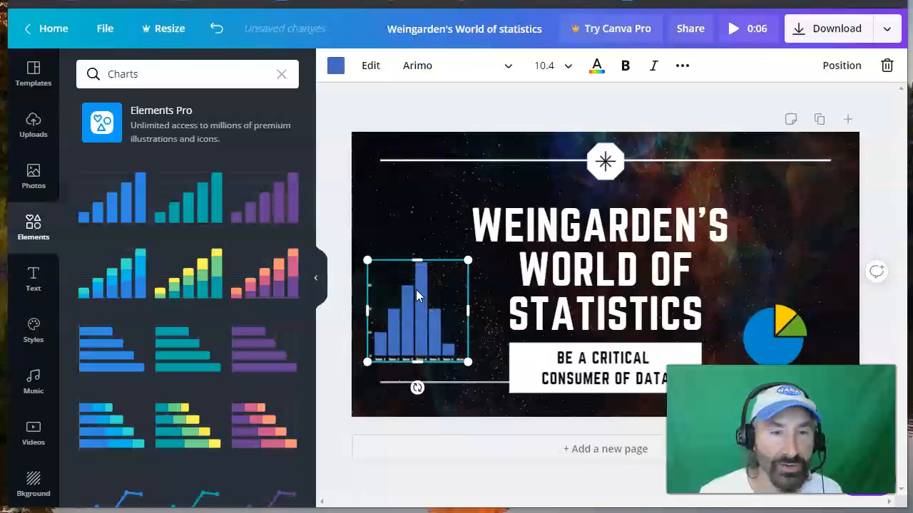
{"action": "left_click", "coordinate": [426, 111]}
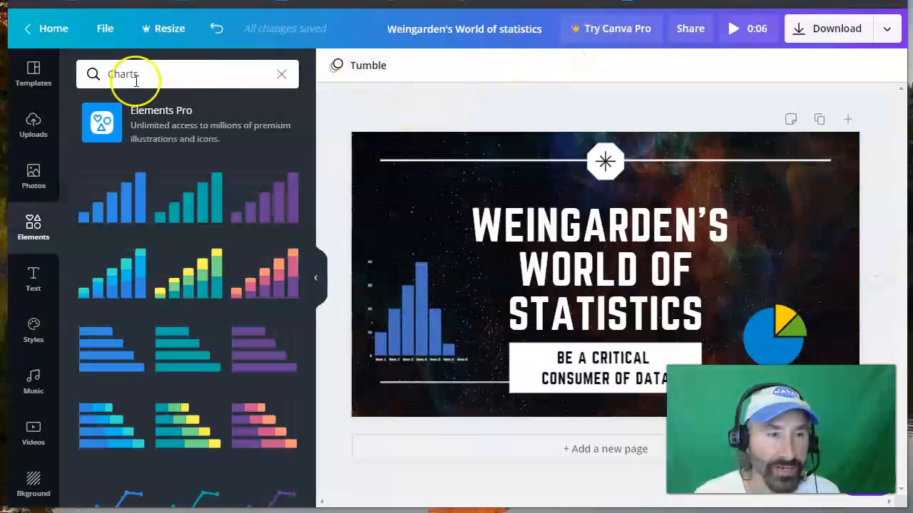
Add the uploaded cartoon avatar image, shrink it and place it to the right of the title, above the pie chart
{"action": "left_click", "coordinate": [28, 127]}
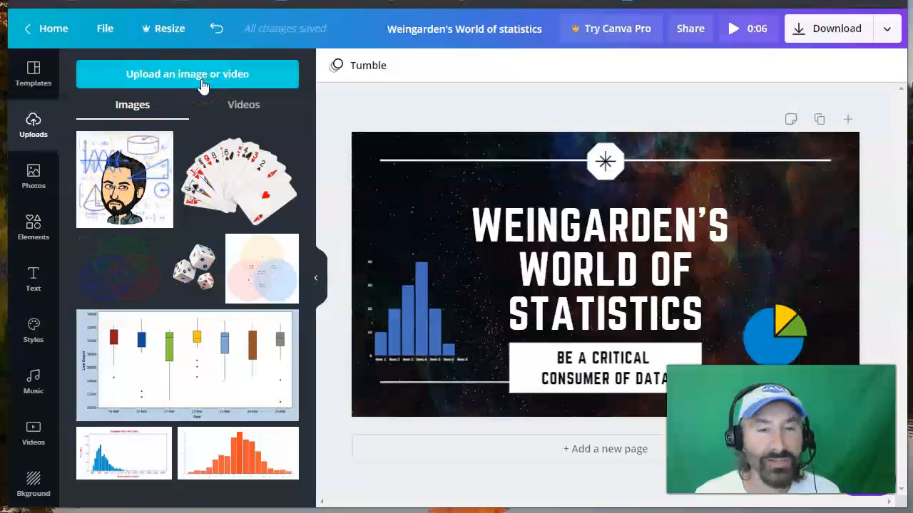
{"action": "left_click_drag", "start_coordinate": [159, 132], "coordinate": [417, 167]}
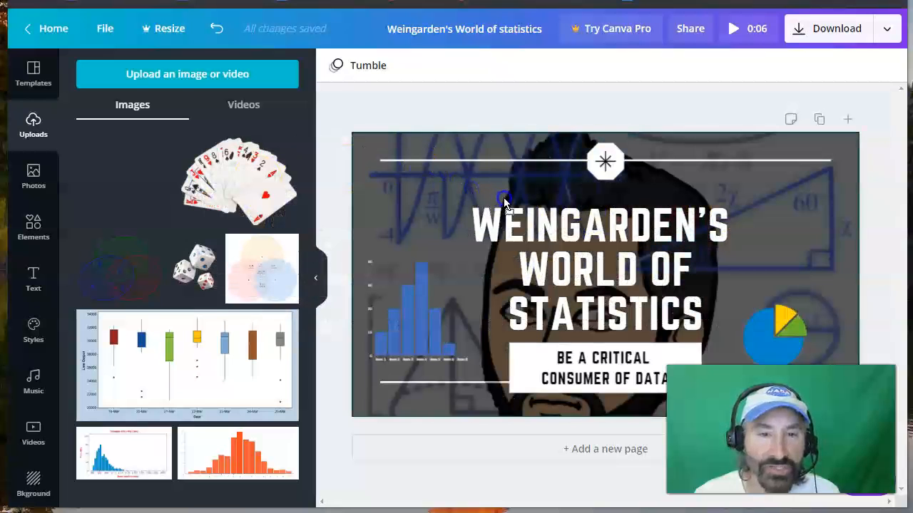
{"action": "left_click_drag", "start_coordinate": [504, 203], "coordinate": [692, 221]}
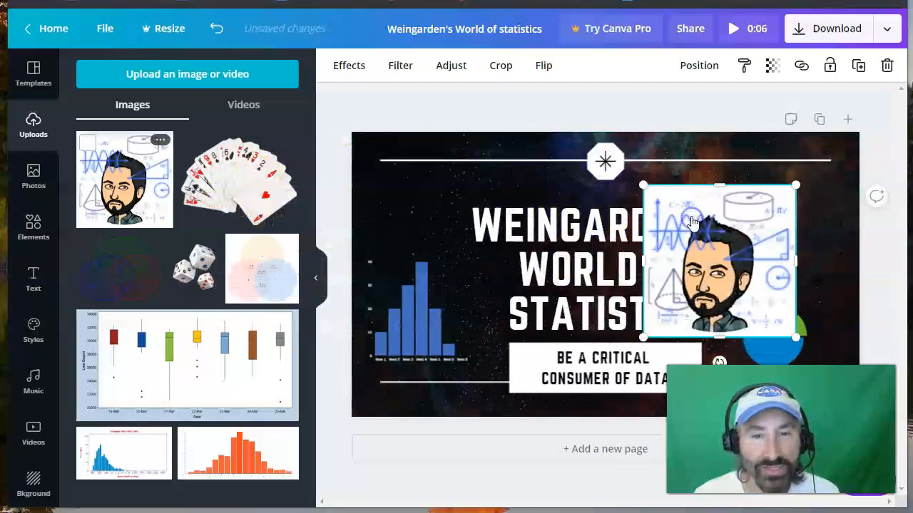
{"action": "left_click_drag", "start_coordinate": [646, 191], "coordinate": [711, 241]}
{"action": "left_click_drag", "start_coordinate": [749, 288], "coordinate": [789, 225]}
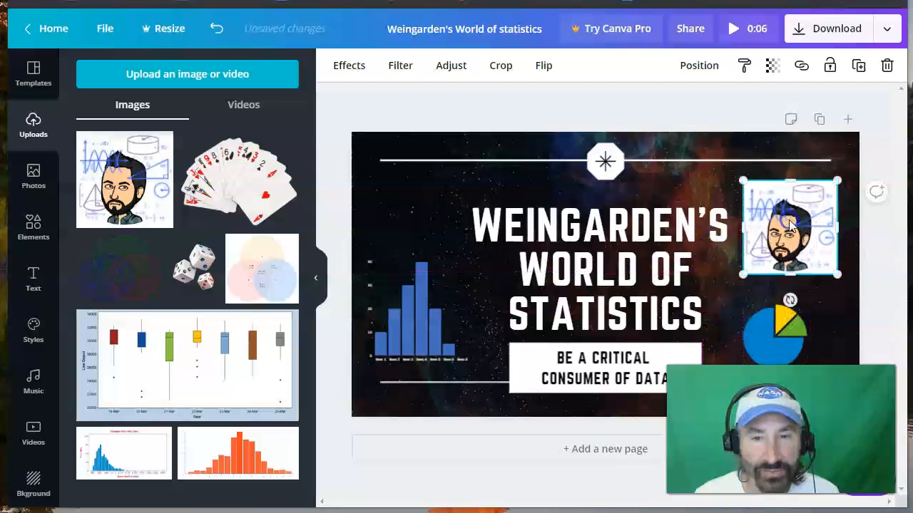
{"action": "left_click", "coordinate": [662, 101]}
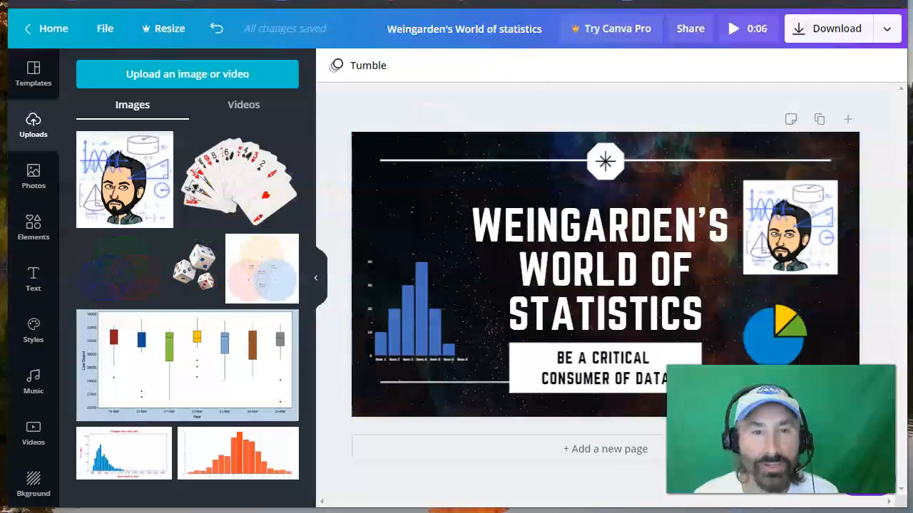
In a new browser tab, search Google for "playing cards transparent background" and open the PNG All source page of the fanned cards image
{"action": "key", "text": "ctrl+t"}
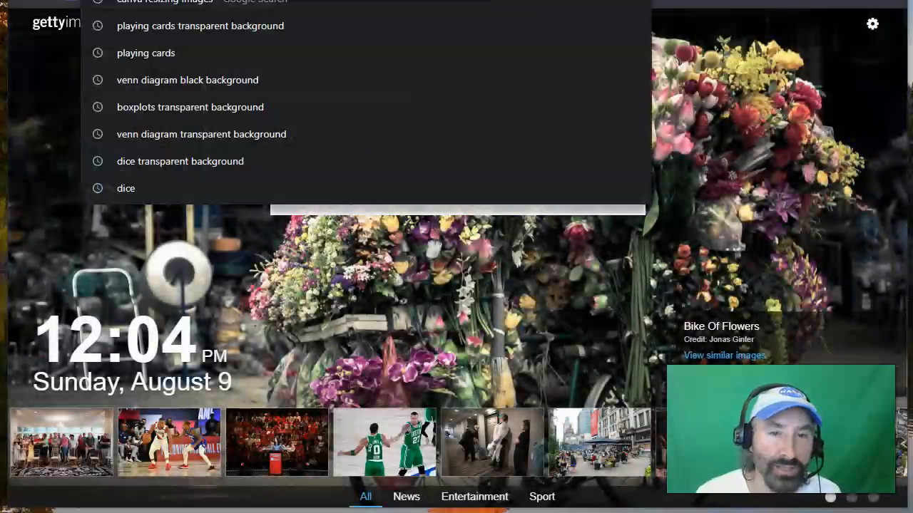
{"action": "left_click", "coordinate": [460, 196]}
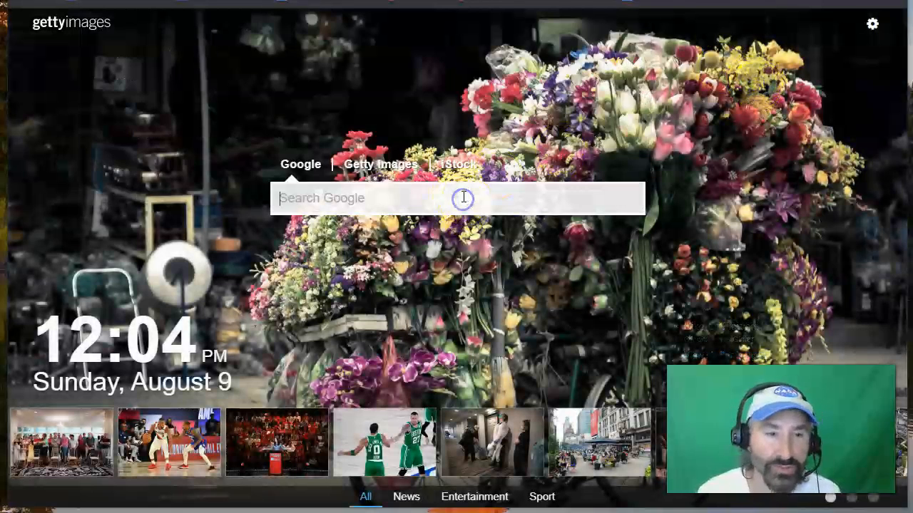
{"action": "type", "text": "playing cards transparent background"}
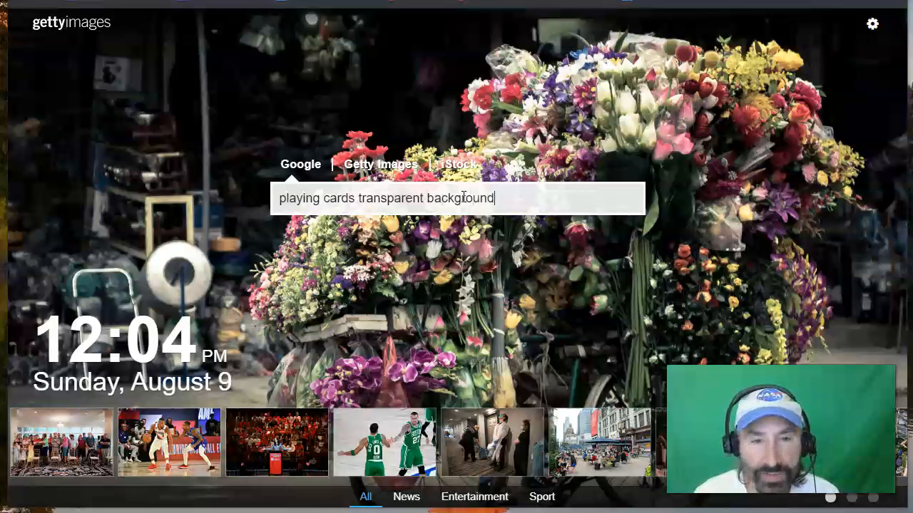
{"action": "key", "text": "Return"}
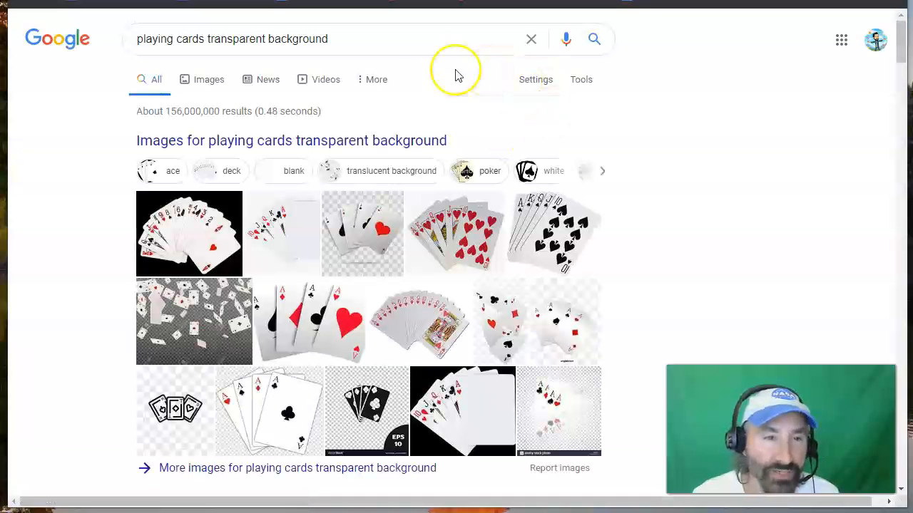
{"action": "left_click", "coordinate": [198, 234]}
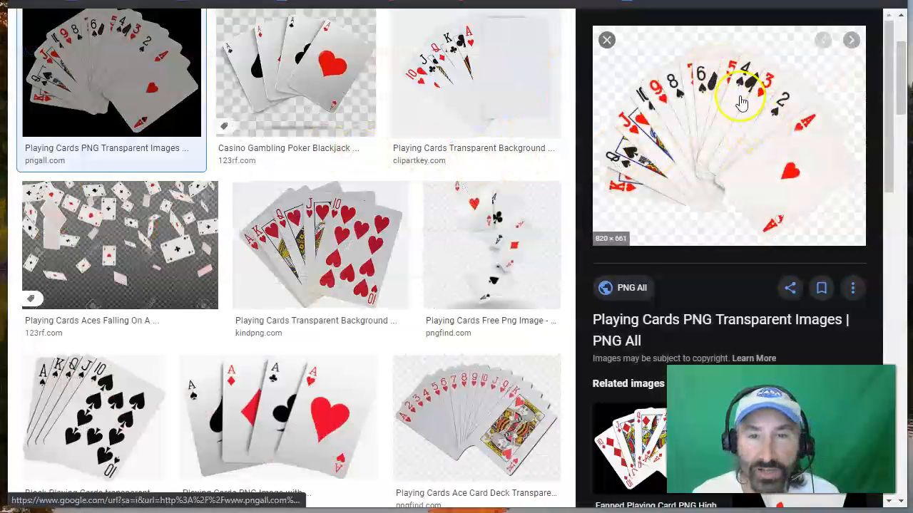
{"action": "left_click", "coordinate": [733, 135]}
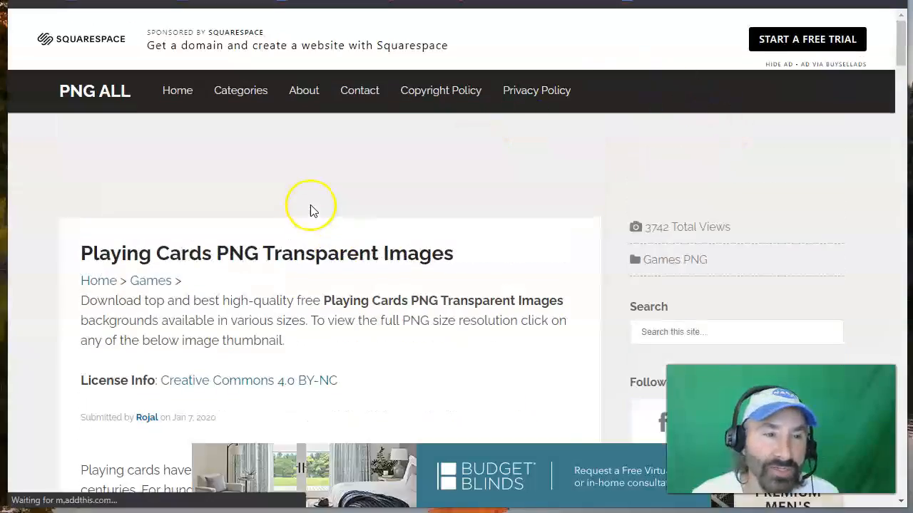
Look through the page's gallery of transparent playing card PNG images available for download
{"action": "scroll", "coordinate": [310, 213], "scroll_direction": "down", "scroll_amount": 4}
{"action": "scroll", "coordinate": [312, 210], "scroll_direction": "up", "scroll_amount": 3}
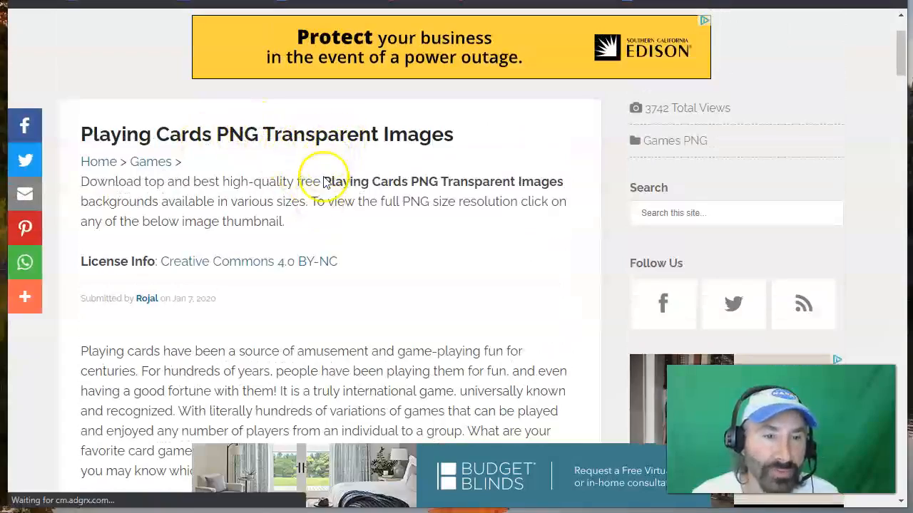
{"action": "scroll", "coordinate": [325, 179], "scroll_direction": "down", "scroll_amount": 10}
{"action": "scroll", "coordinate": [328, 206], "scroll_direction": "down", "scroll_amount": 13}
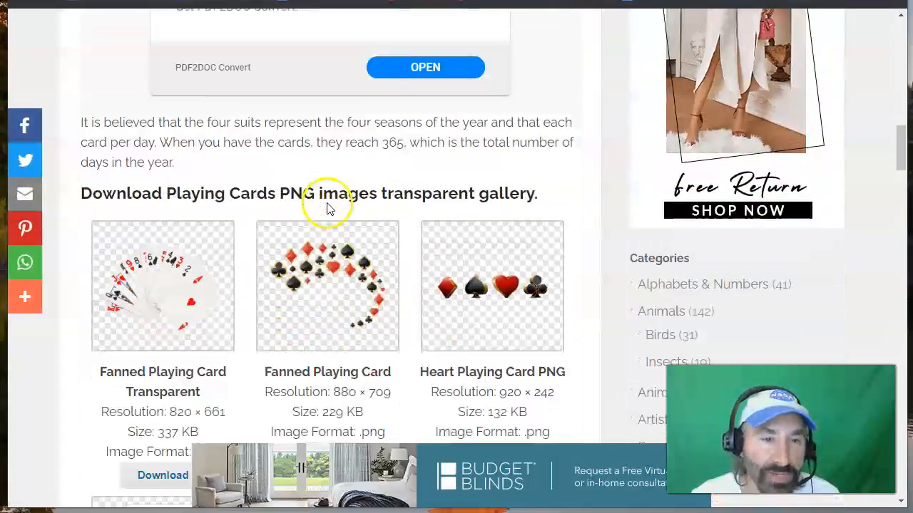
{"action": "scroll", "coordinate": [329, 202], "scroll_direction": "down", "scroll_amount": 5}
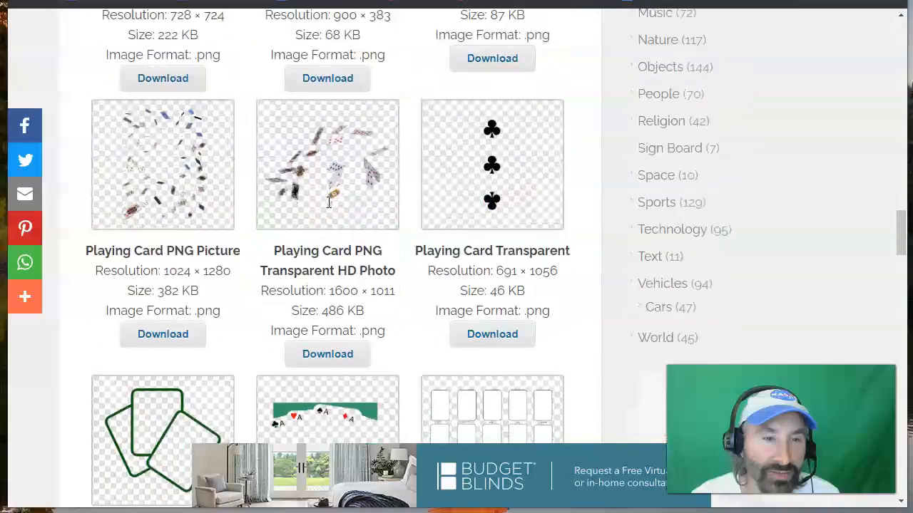
{"action": "scroll", "coordinate": [328, 203], "scroll_direction": "up", "scroll_amount": 8}
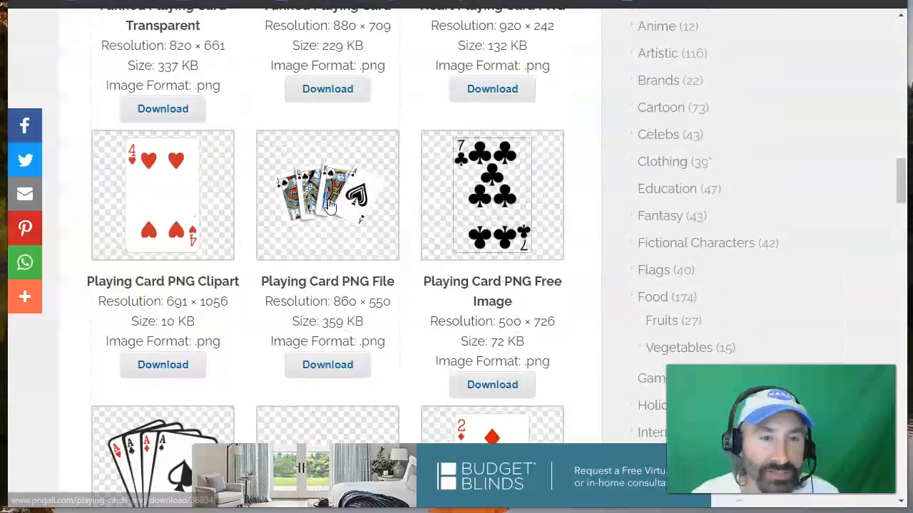
{"action": "scroll", "coordinate": [329, 204], "scroll_direction": "up", "scroll_amount": 5}
{"action": "scroll", "coordinate": [332, 203], "scroll_direction": "down", "scroll_amount": 2}
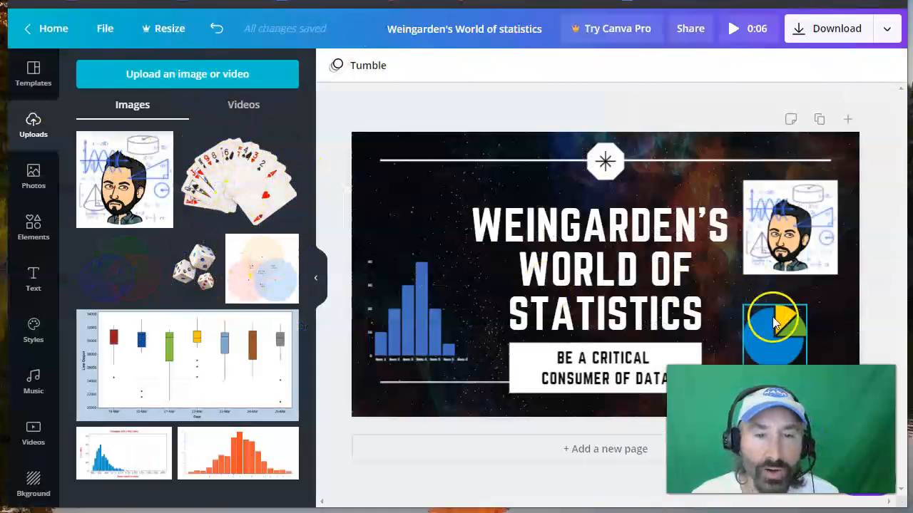
Delete the pie chart and put the uploaded fanned playing cards image in its place, below the avatar
{"action": "left_click", "coordinate": [787, 334]}
{"action": "key", "text": "Delete"}
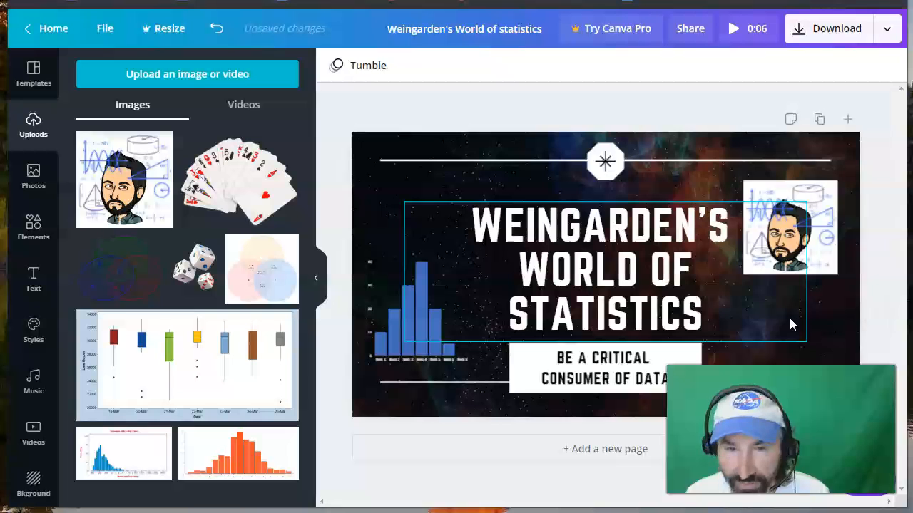
{"action": "left_click_drag", "start_coordinate": [282, 222], "coordinate": [683, 275]}
{"action": "left_click_drag", "start_coordinate": [722, 303], "coordinate": [774, 321]}
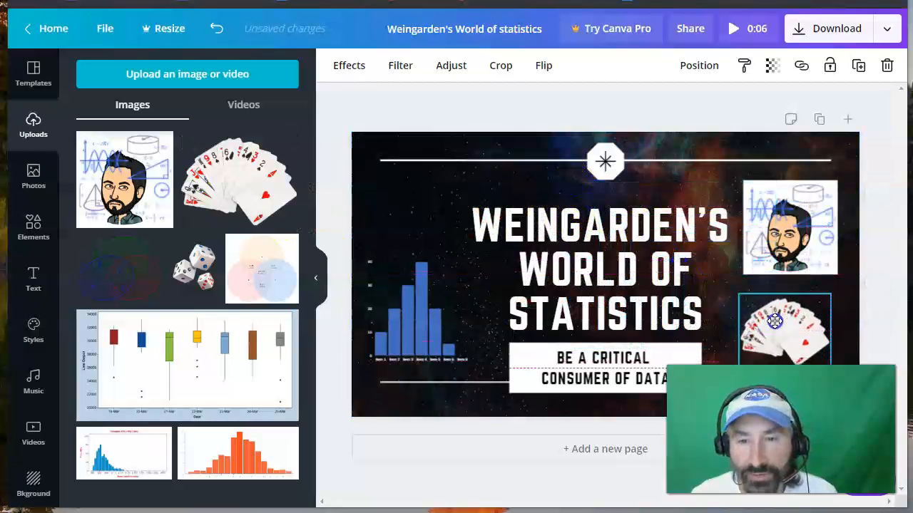
Add the uploaded dice image, shrink it to fit above the bar chart beside the title, and preview the animation
{"action": "mouse_move", "coordinate": [197, 235]}
{"action": "left_mouse_down"}
{"action": "mouse_move", "coordinate": [255, 244]}
{"action": "mouse_move", "coordinate": [409, 218]}
{"action": "mouse_move", "coordinate": [416, 207]}
{"action": "left_mouse_up"}
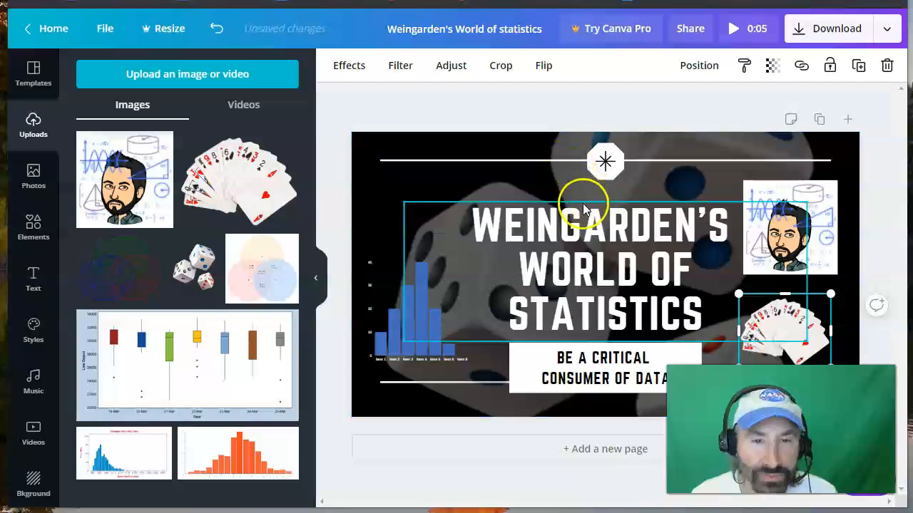
{"action": "left_click", "coordinate": [219, 34]}
{"action": "left_click_drag", "start_coordinate": [203, 258], "coordinate": [471, 238]}
{"action": "left_click_drag", "start_coordinate": [443, 203], "coordinate": [479, 250]}
{"action": "left_click_drag", "start_coordinate": [519, 282], "coordinate": [419, 189]}
{"action": "left_click", "coordinate": [447, 114]}
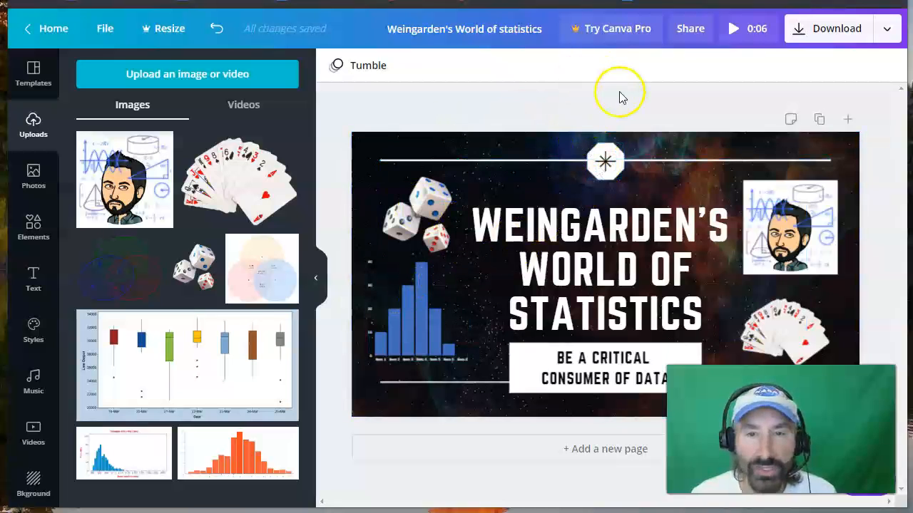
{"action": "left_click", "coordinate": [735, 32]}
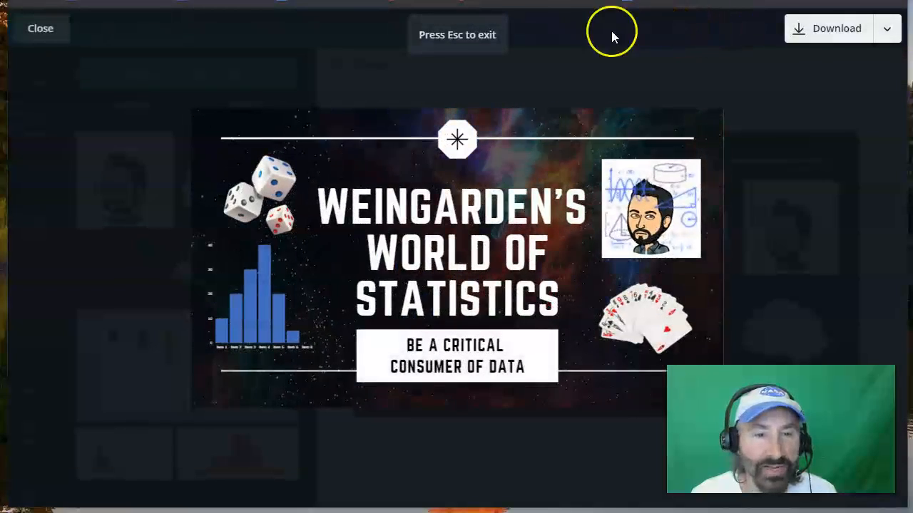
{"action": "left_click", "coordinate": [40, 30]}
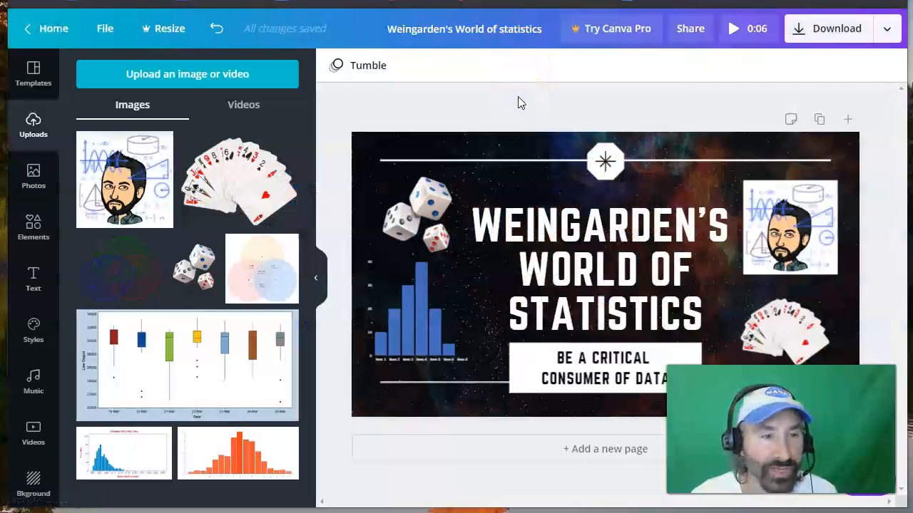
Filter the music library to free instrumental tracks and list all recently used ones
{"action": "left_click", "coordinate": [34, 385]}
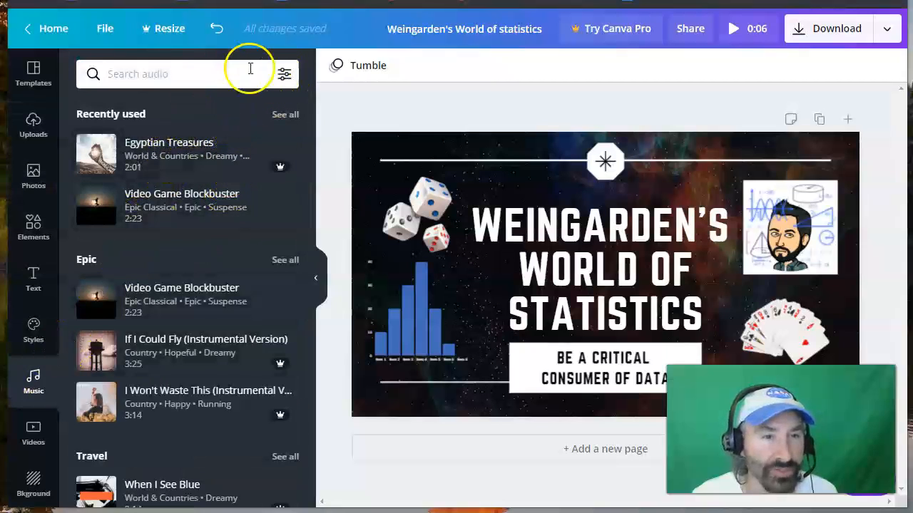
{"action": "left_click", "coordinate": [284, 74]}
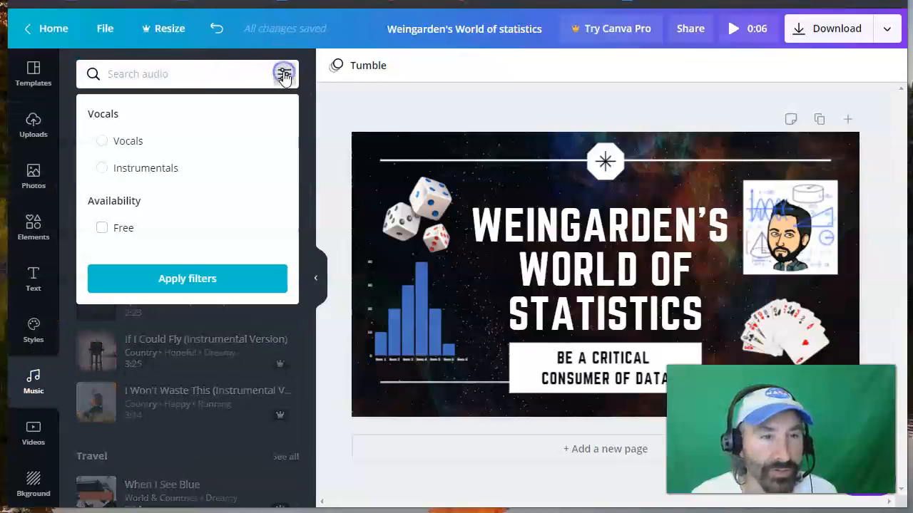
{"action": "left_click", "coordinate": [102, 229]}
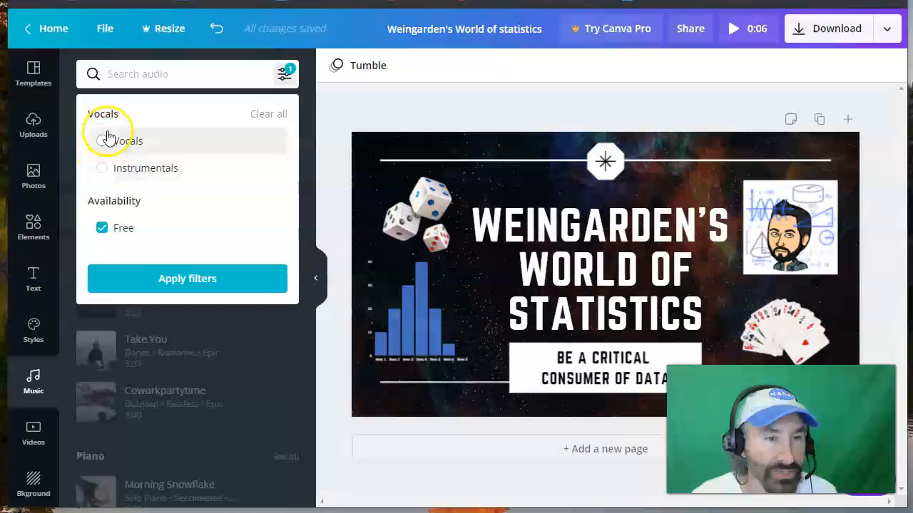
{"action": "left_click", "coordinate": [102, 169]}
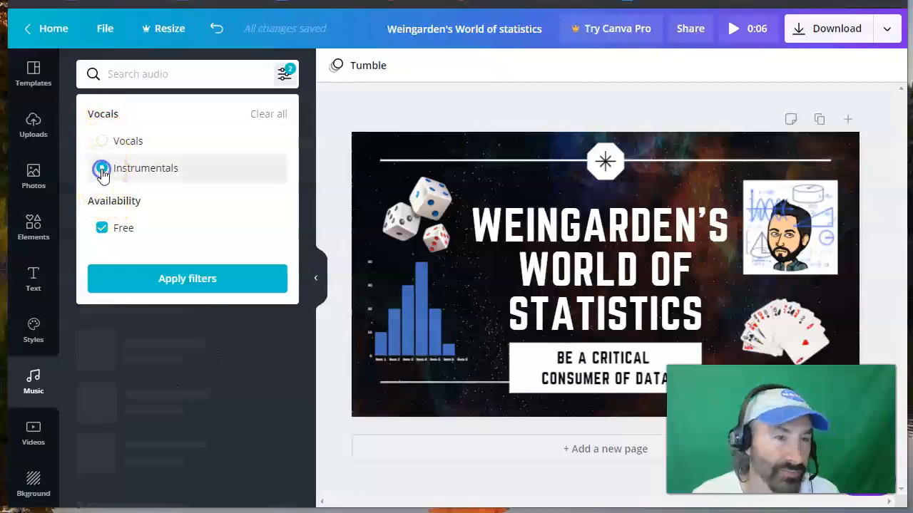
{"action": "left_click", "coordinate": [174, 284]}
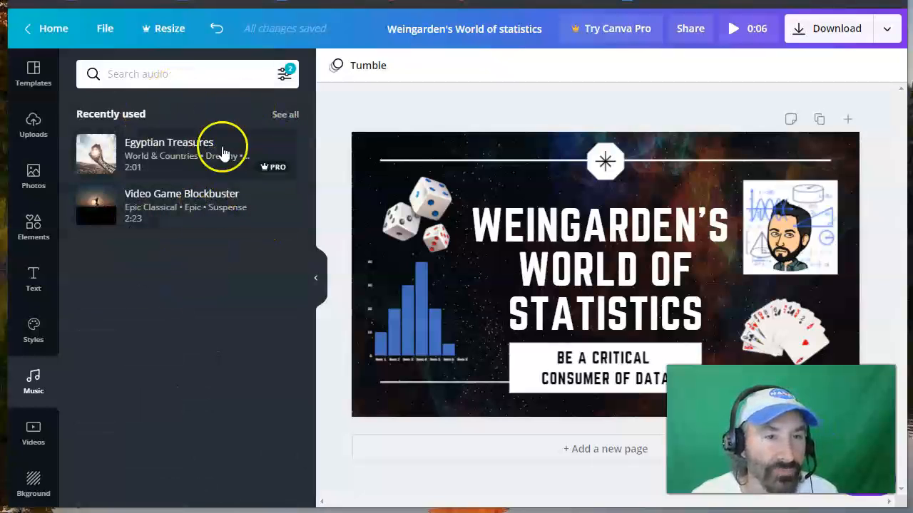
{"action": "left_click", "coordinate": [284, 115]}
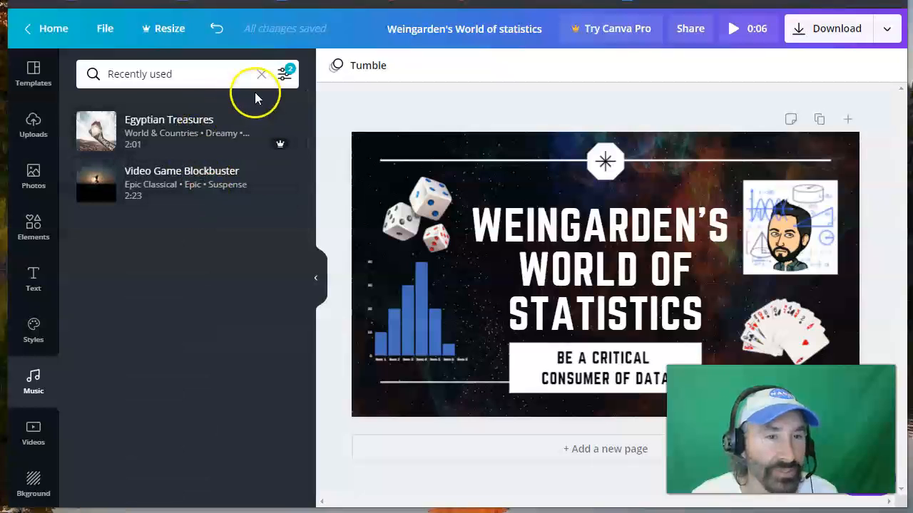
Reset the music filters to free tracks only and clear the "Recently used" search text
{"action": "left_click", "coordinate": [282, 75]}
{"action": "left_click", "coordinate": [269, 114]}
{"action": "left_click", "coordinate": [100, 228]}
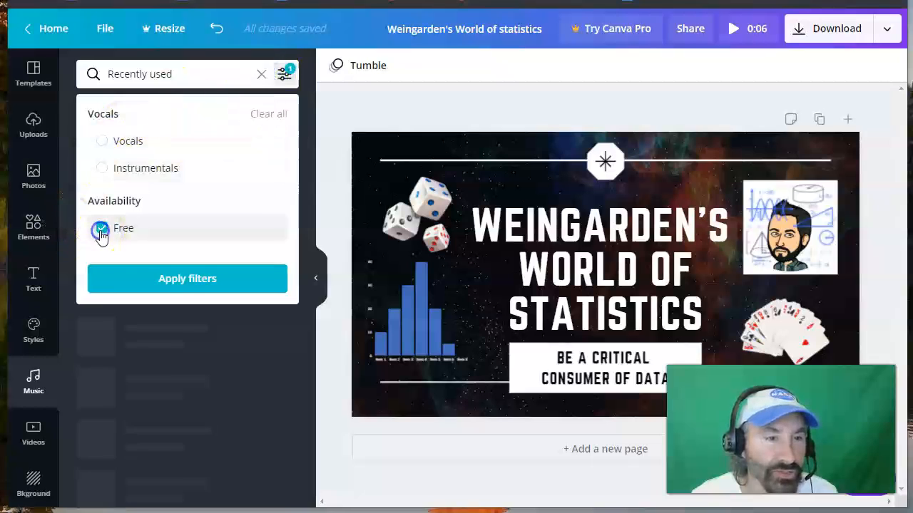
{"action": "left_click", "coordinate": [147, 288]}
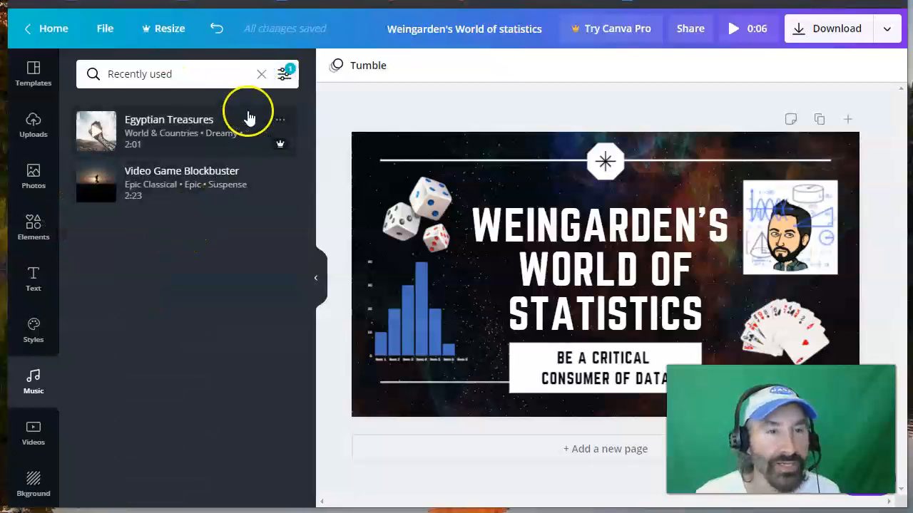
{"action": "left_click", "coordinate": [182, 76]}
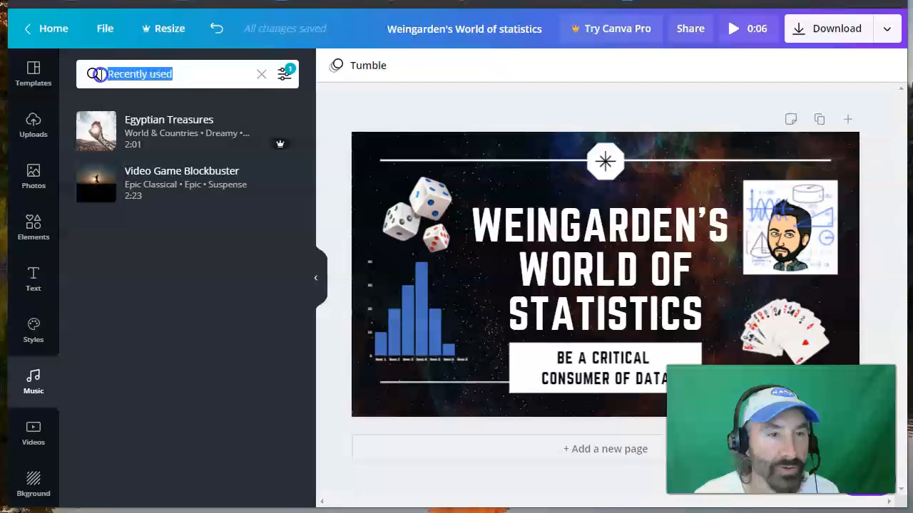
{"action": "key", "text": "BackSpace"}
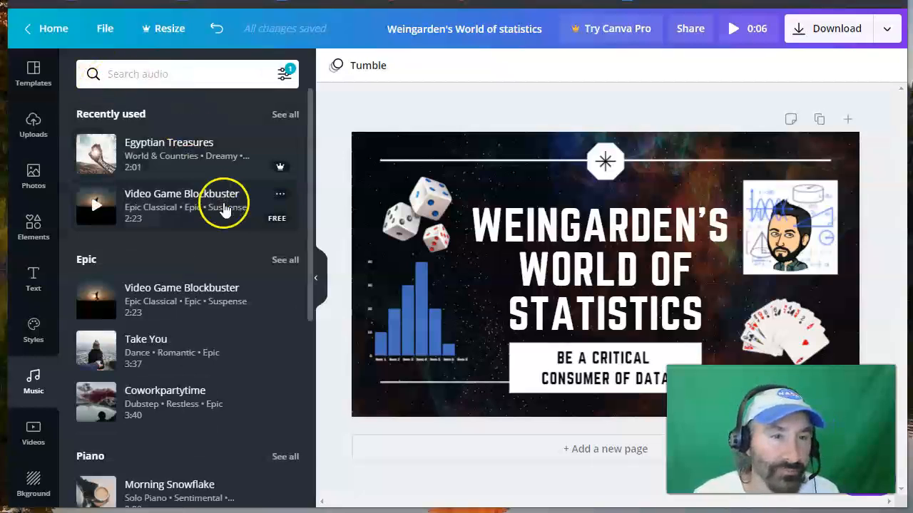
Try narrowing the free music tracks to instrumentals
{"action": "scroll", "coordinate": [204, 204], "scroll_direction": "down", "scroll_amount": 3}
{"action": "scroll", "coordinate": [204, 205], "scroll_direction": "down", "scroll_amount": 5}
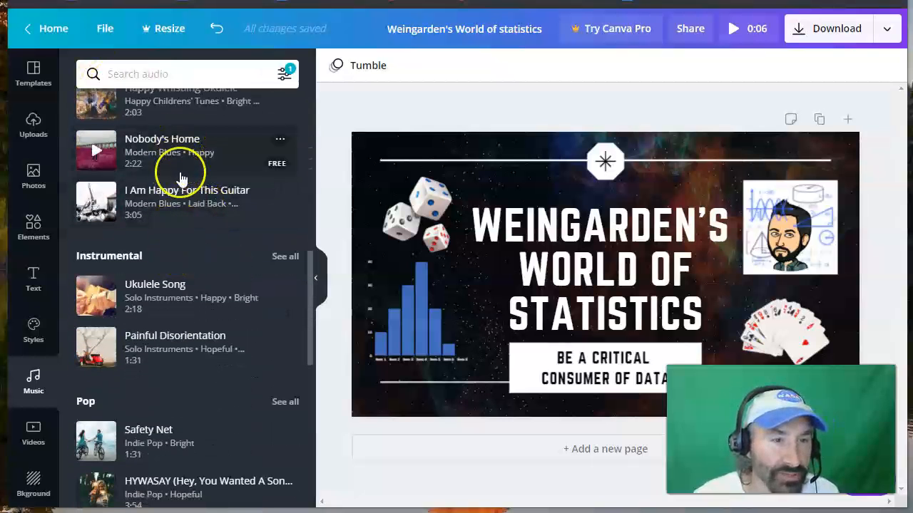
{"action": "scroll", "coordinate": [179, 207], "scroll_direction": "up", "scroll_amount": 8}
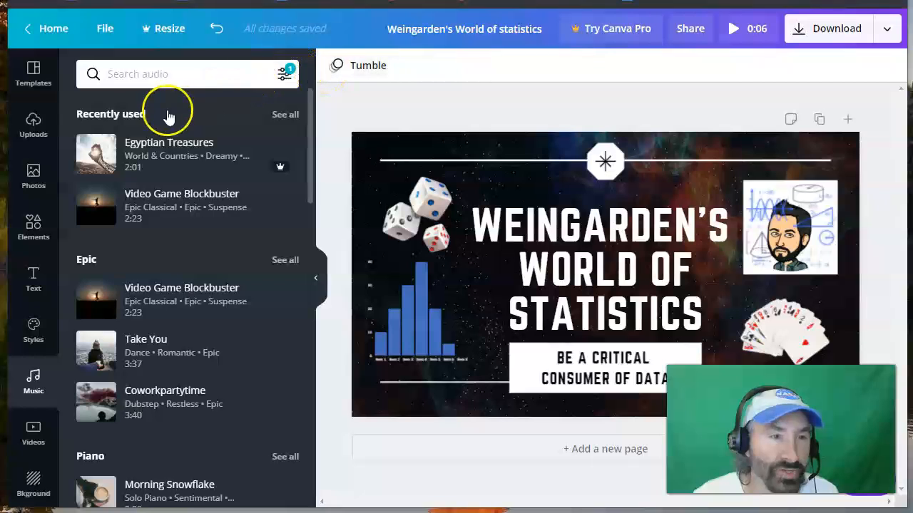
{"action": "left_click", "coordinate": [285, 73]}
{"action": "left_click", "coordinate": [102, 170]}
{"action": "left_click", "coordinate": [188, 283]}
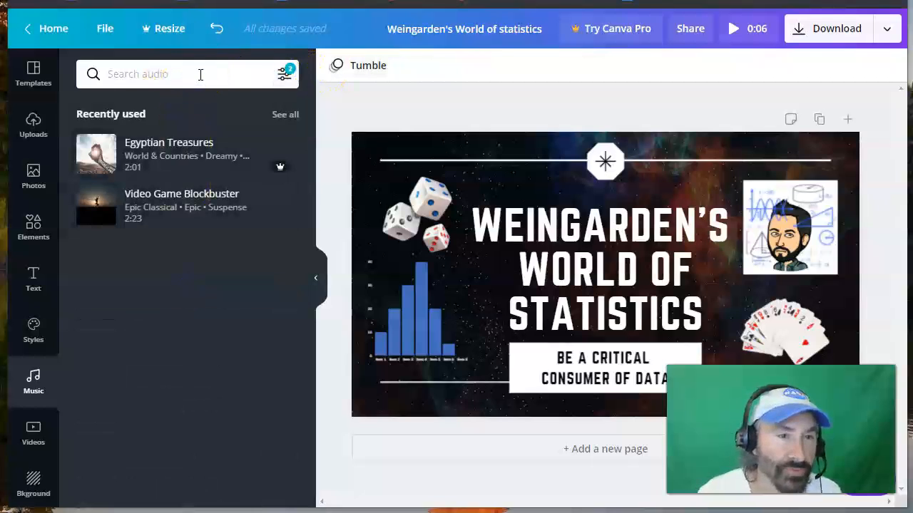
Clear the music filters and restrict the audio list to free tracks again
{"action": "left_click", "coordinate": [283, 76]}
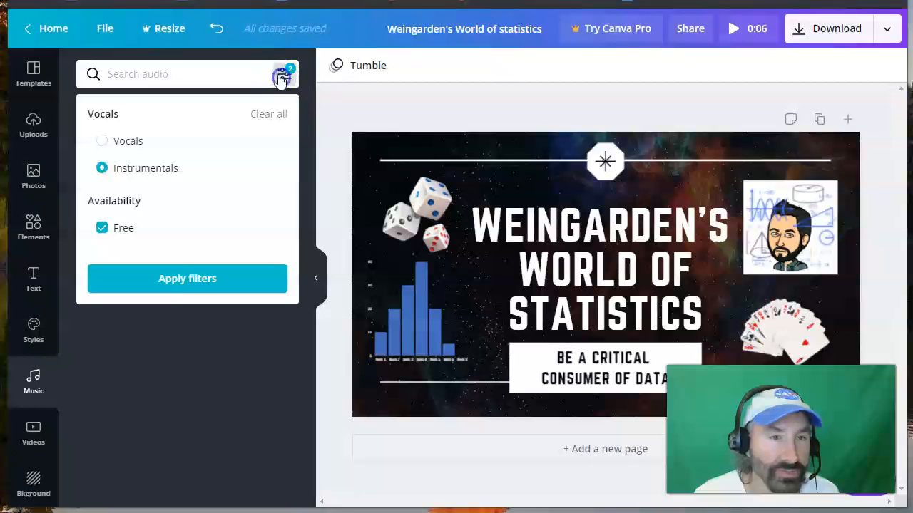
{"action": "left_click", "coordinate": [262, 114]}
{"action": "left_click", "coordinate": [102, 228]}
{"action": "left_click", "coordinate": [151, 280]}
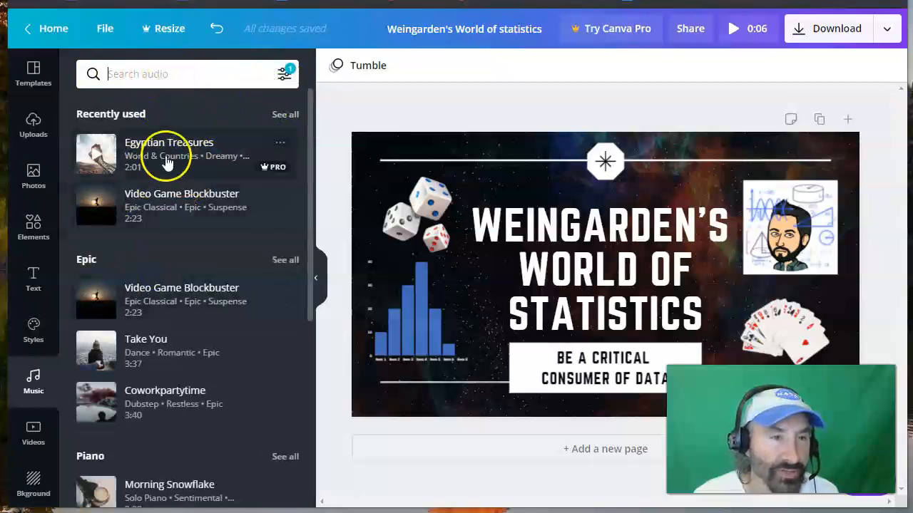
Browse the free tracks by category and show all tracks in the Pop category
{"action": "scroll", "coordinate": [164, 171], "scroll_direction": "down", "scroll_amount": 5}
{"action": "scroll", "coordinate": [170, 174], "scroll_direction": "down", "scroll_amount": 10}
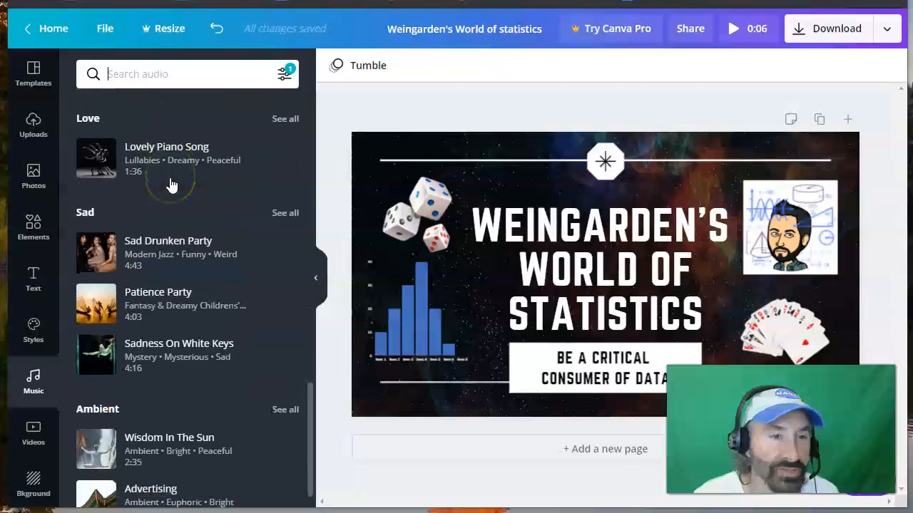
{"action": "left_click", "coordinate": [153, 217]}
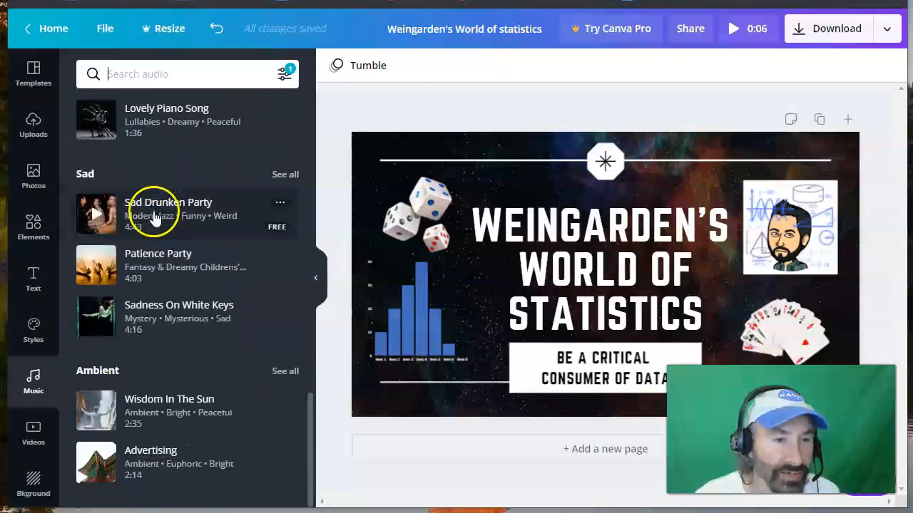
{"action": "scroll", "coordinate": [153, 216], "scroll_direction": "up", "scroll_amount": 8}
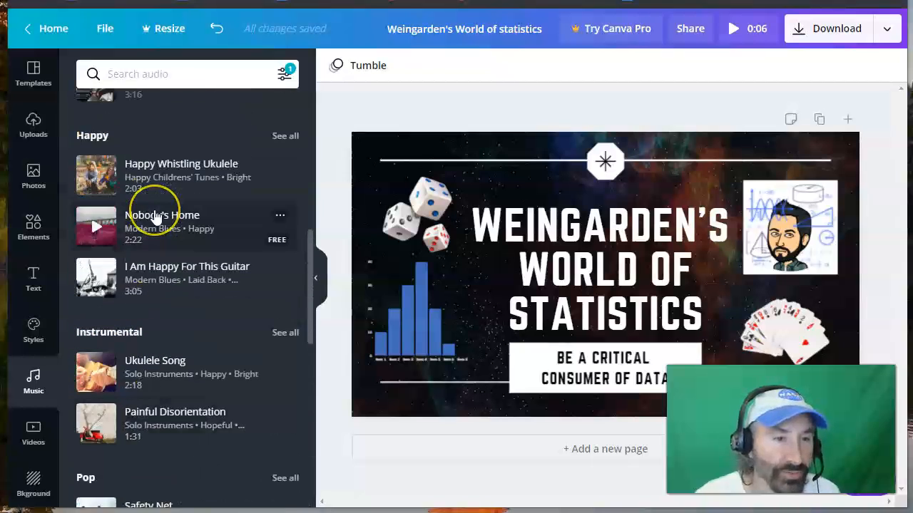
{"action": "scroll", "coordinate": [156, 218], "scroll_direction": "down", "scroll_amount": 3}
{"action": "scroll", "coordinate": [199, 200], "scroll_direction": "up", "scroll_amount": 7}
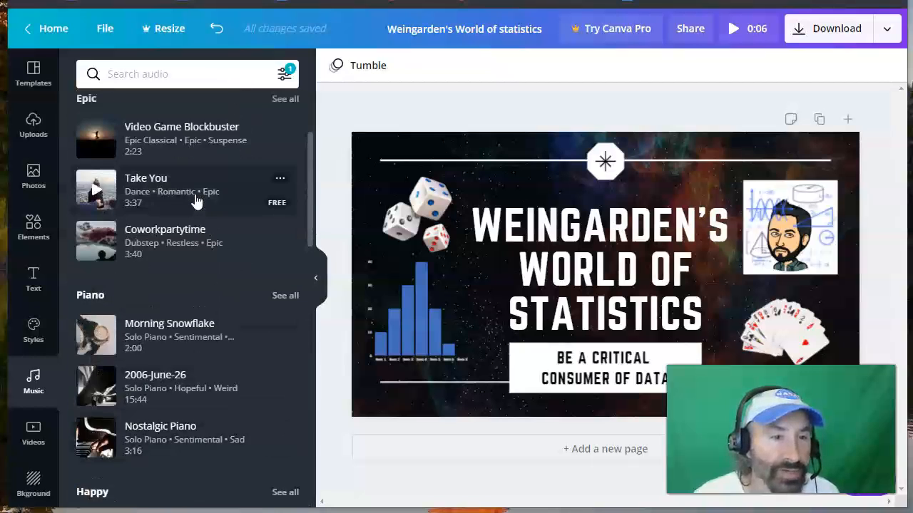
{"action": "scroll", "coordinate": [197, 202], "scroll_direction": "down", "scroll_amount": 7}
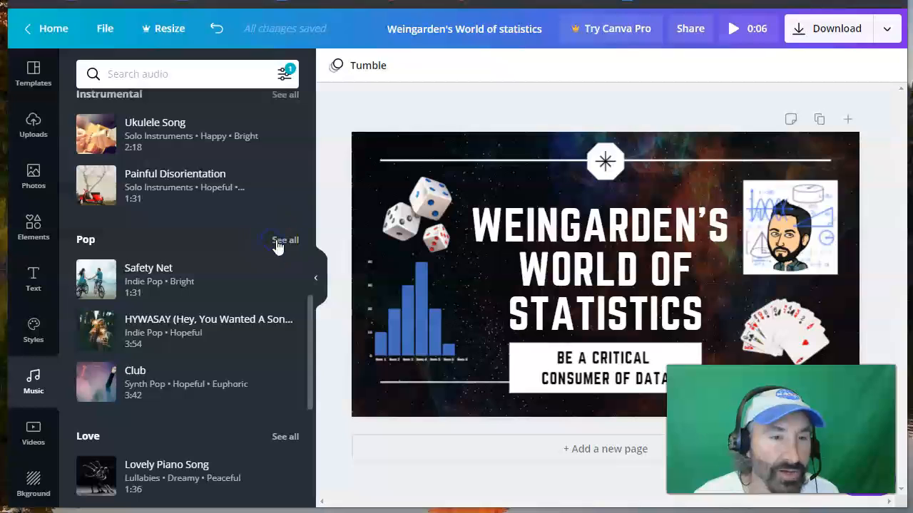
{"action": "left_click", "coordinate": [278, 242]}
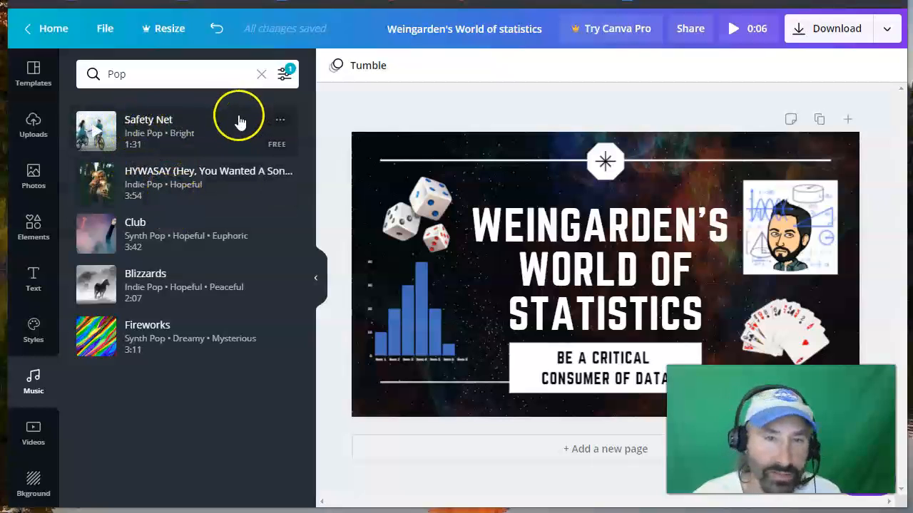
Add the Safety Net track to the design, pause its playback, and preview the intro with the music
{"action": "left_click_drag", "start_coordinate": [91, 130], "coordinate": [454, 84]}
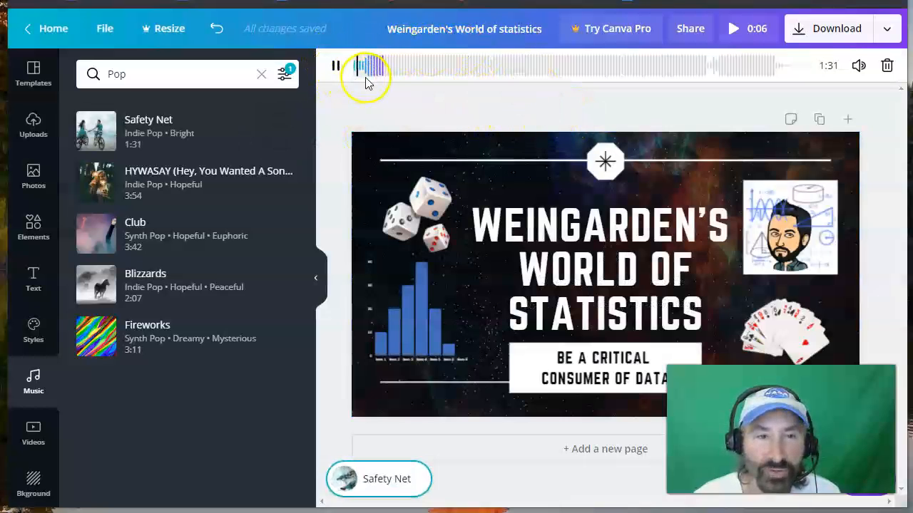
{"action": "left_click", "coordinate": [337, 67]}
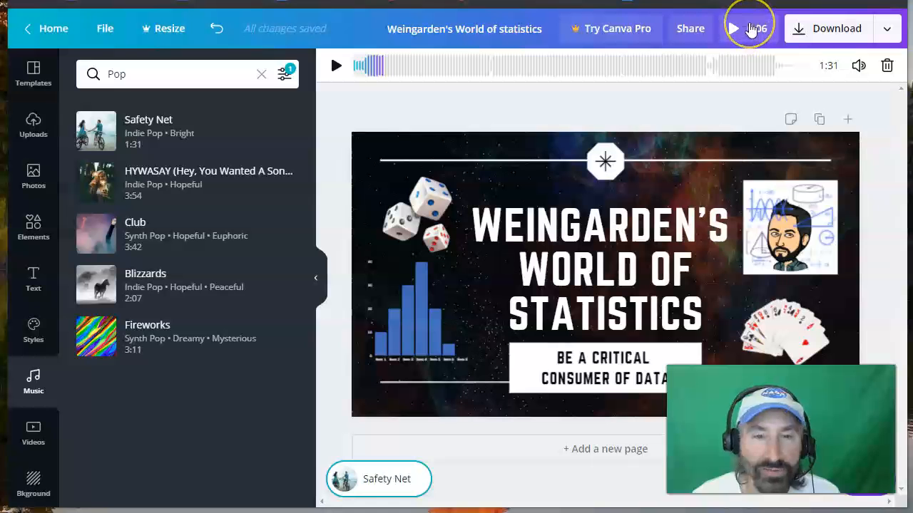
{"action": "left_click", "coordinate": [750, 29]}
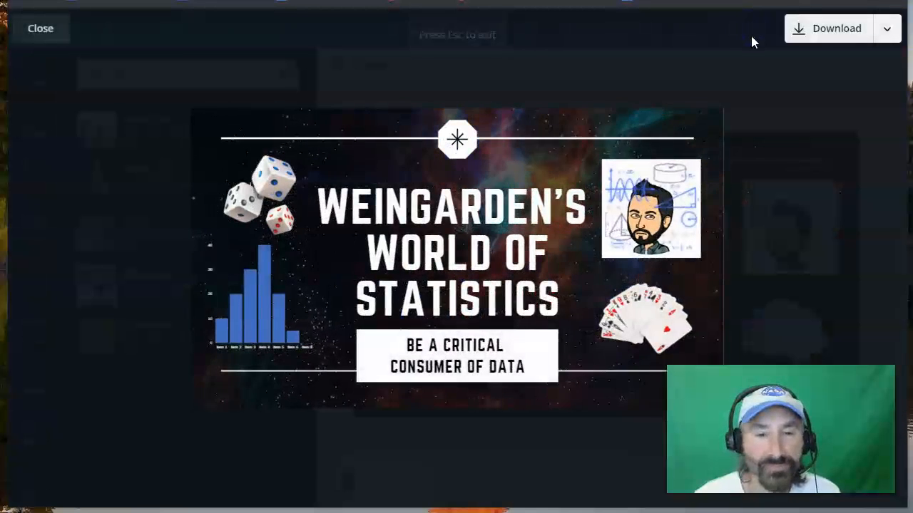
{"action": "left_click", "coordinate": [50, 34]}
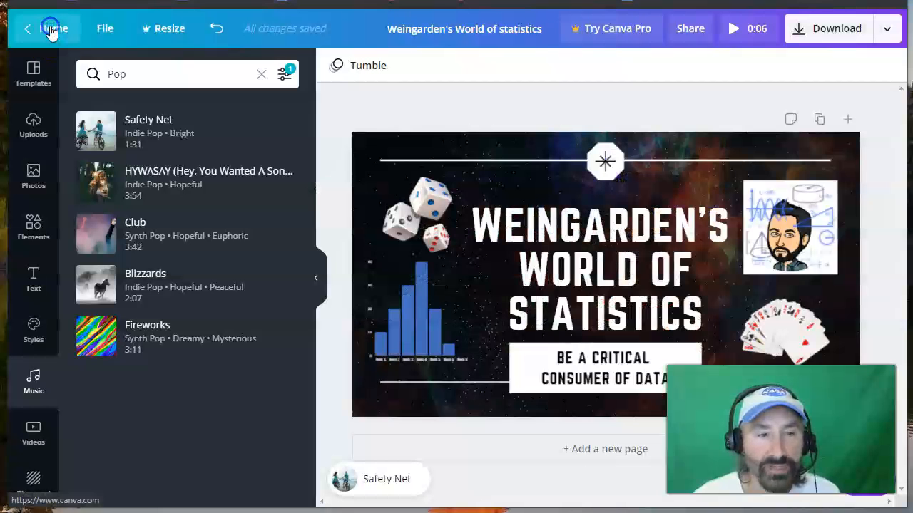